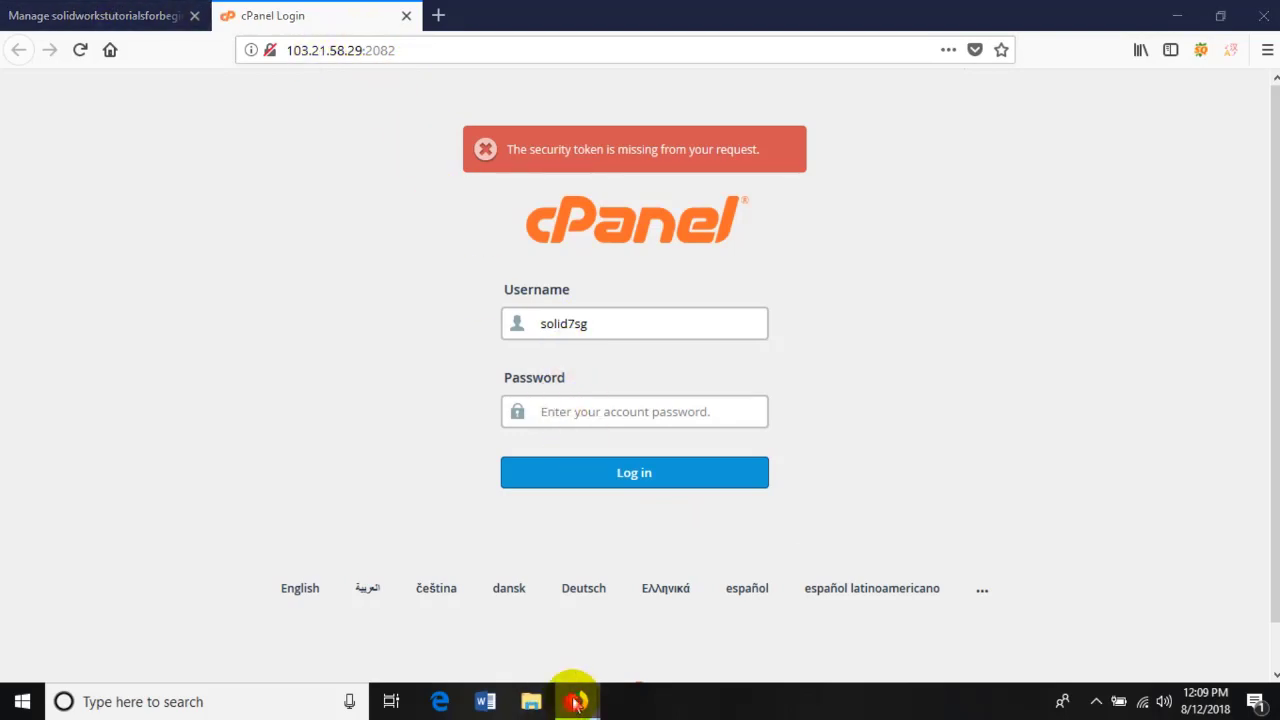
Step: Bring cPanel forward and open Addon Domains from the Domains section of the home page
{"action": "mouse_move", "coordinate": [578, 700]}
{"action": "left_click", "coordinate": [629, 623]}
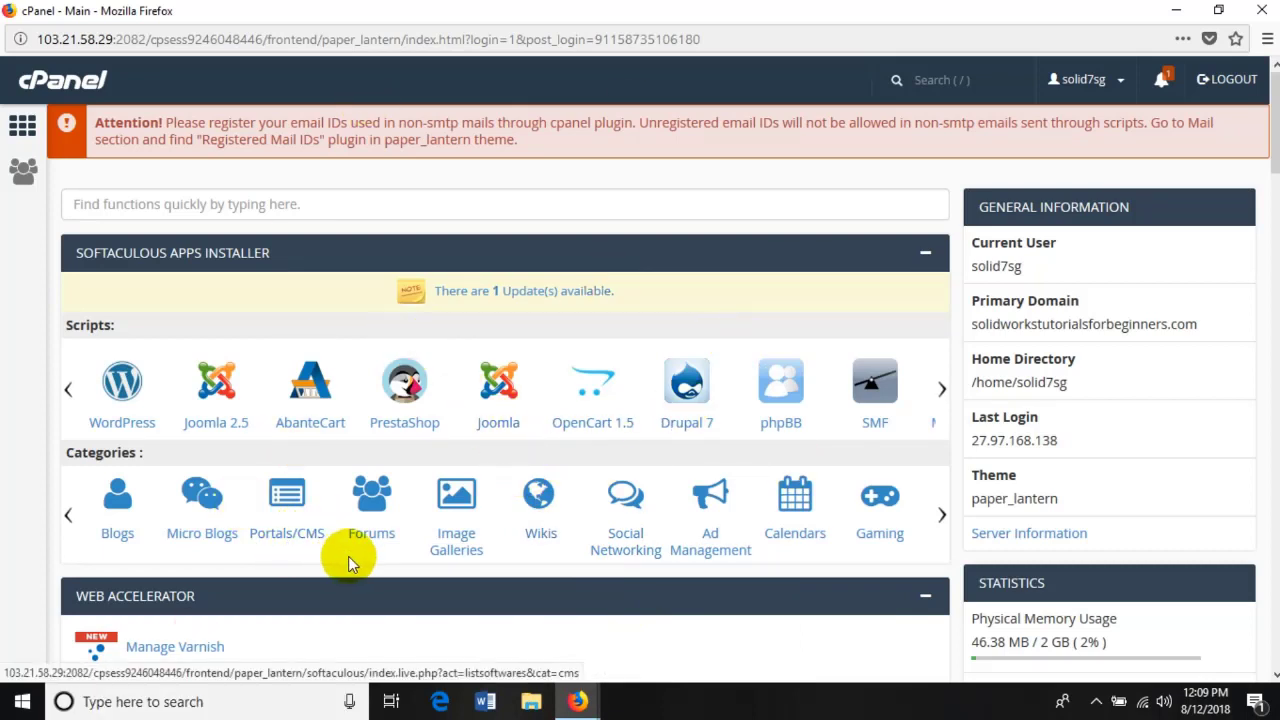
{"action": "scroll", "coordinate": [220, 380], "scroll_direction": "down", "scroll_amount": 3}
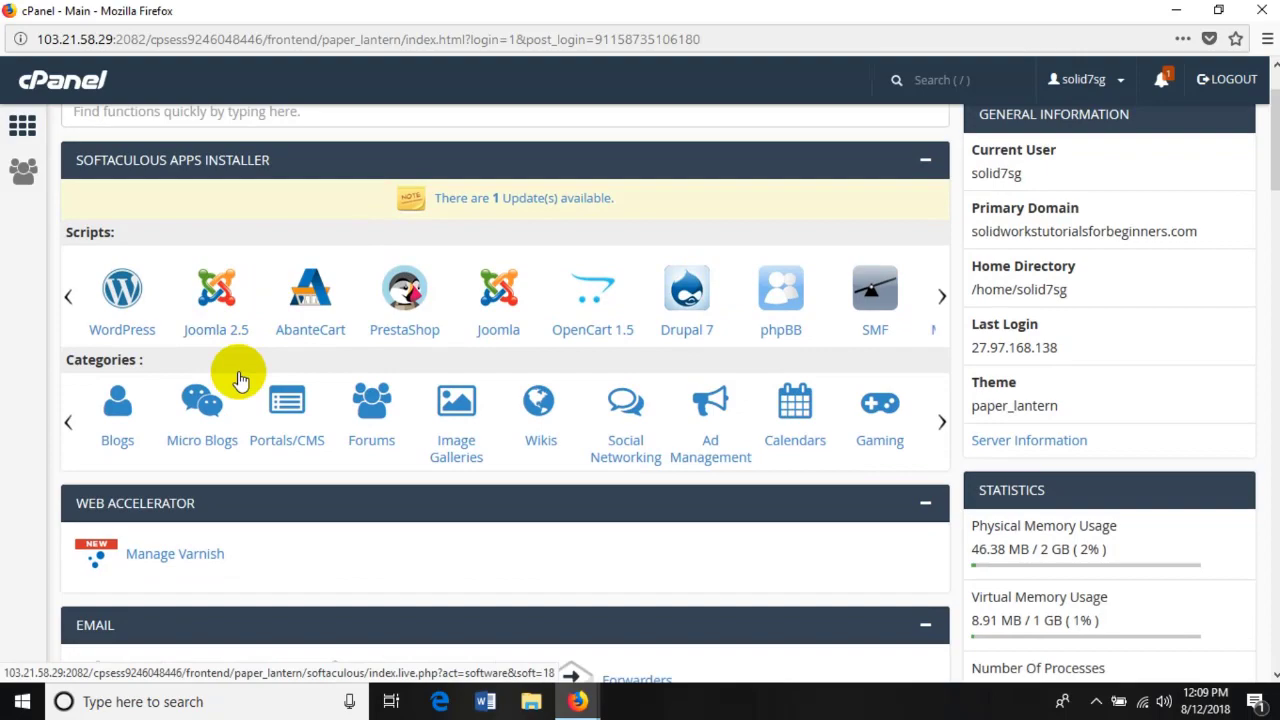
{"action": "scroll", "coordinate": [280, 365], "scroll_direction": "down", "scroll_amount": 12}
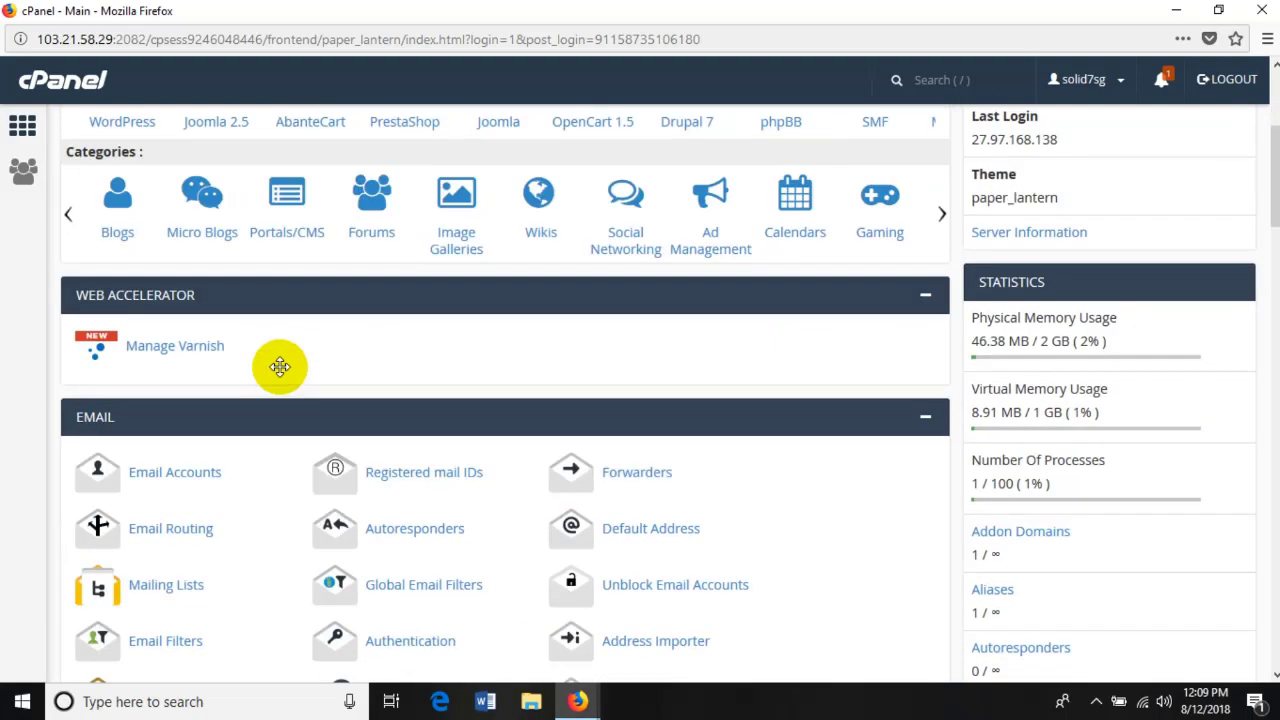
{"action": "scroll", "coordinate": [279, 341], "scroll_direction": "down", "scroll_amount": 12}
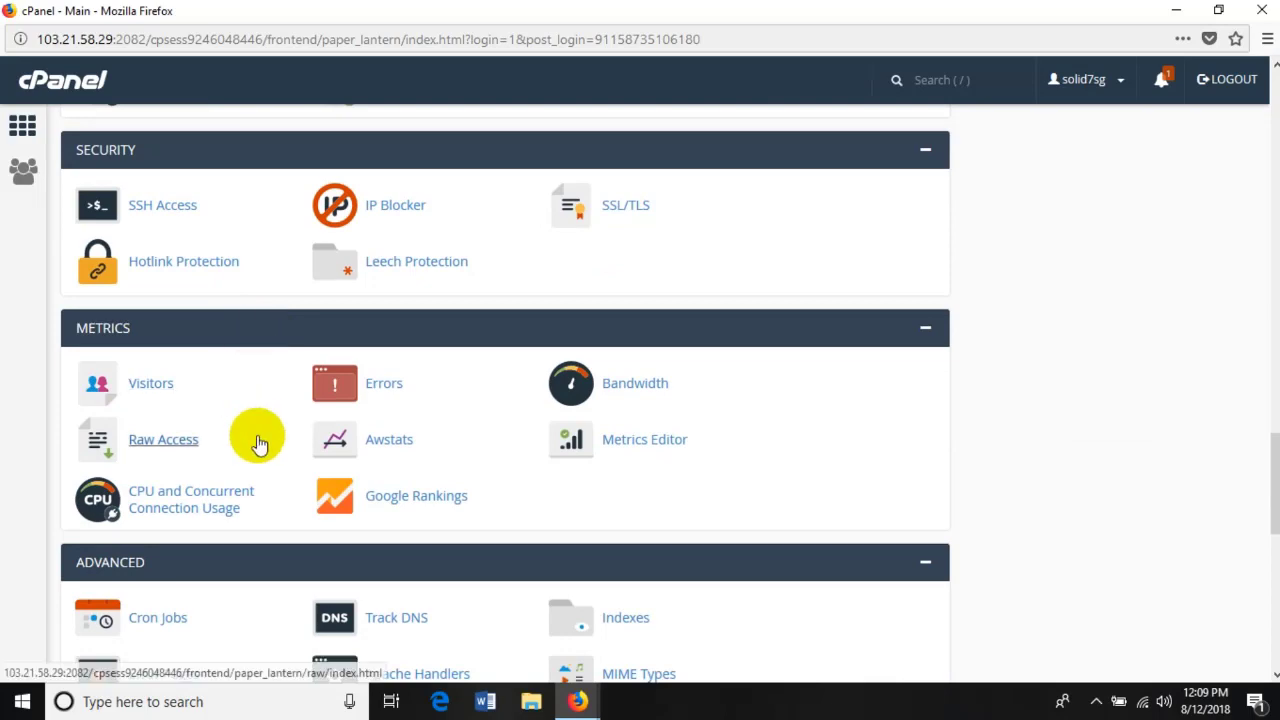
{"action": "scroll", "coordinate": [260, 434], "scroll_direction": "down", "scroll_amount": 9}
{"action": "scroll", "coordinate": [268, 432], "scroll_direction": "up", "scroll_amount": 12}
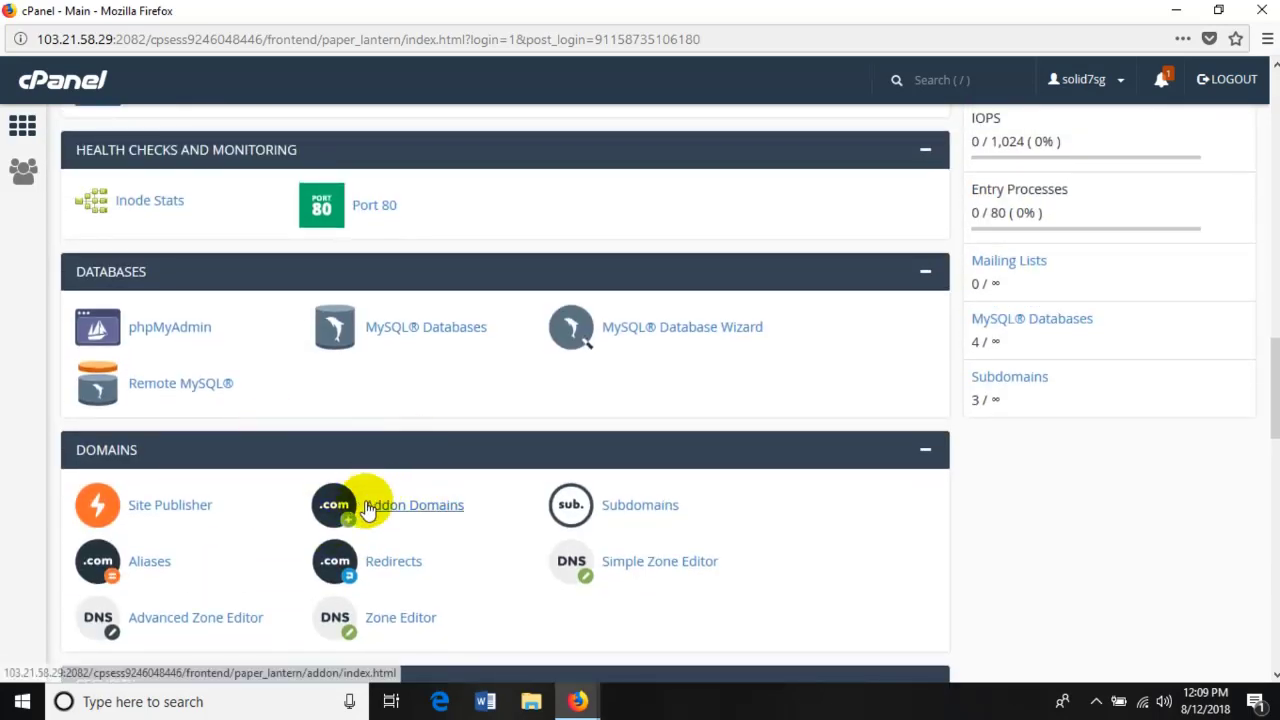
{"action": "left_click", "coordinate": [388, 512]}
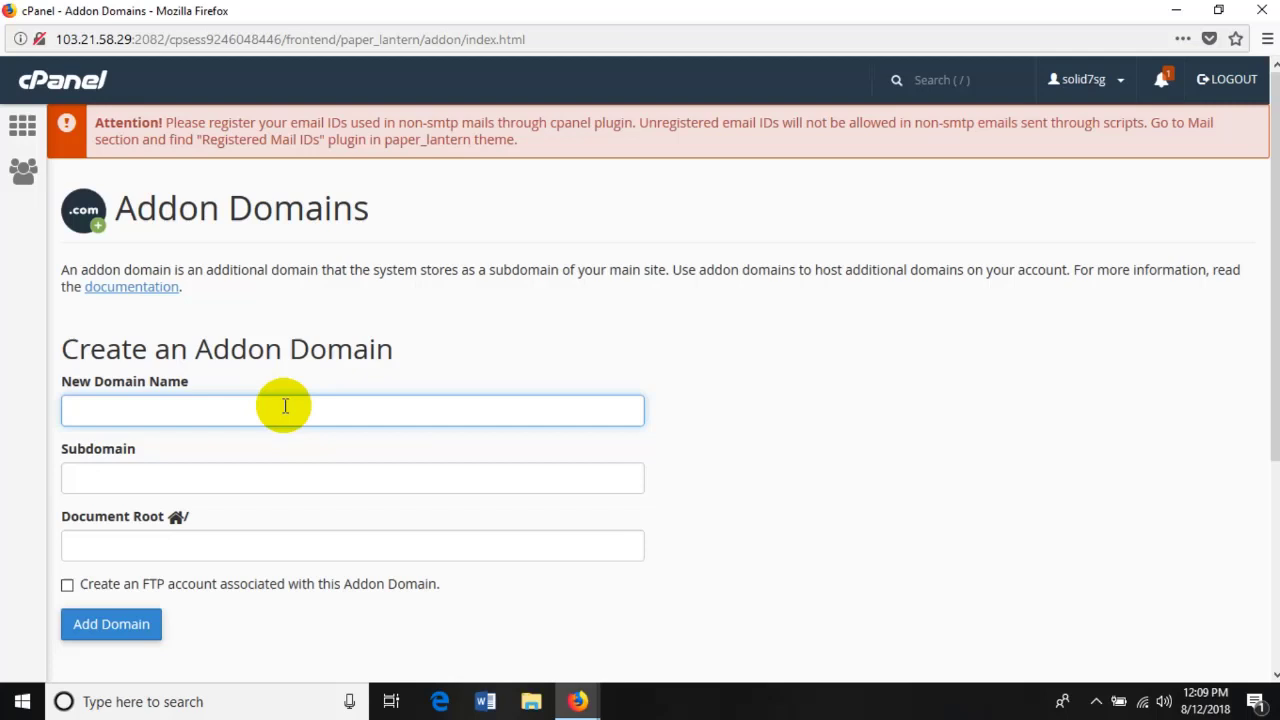
Step: Enter learnwpguide.com so subdomain learnwpguide and document root public_html/learnwpguide.com auto-fill
{"action": "type", "text": "le"}
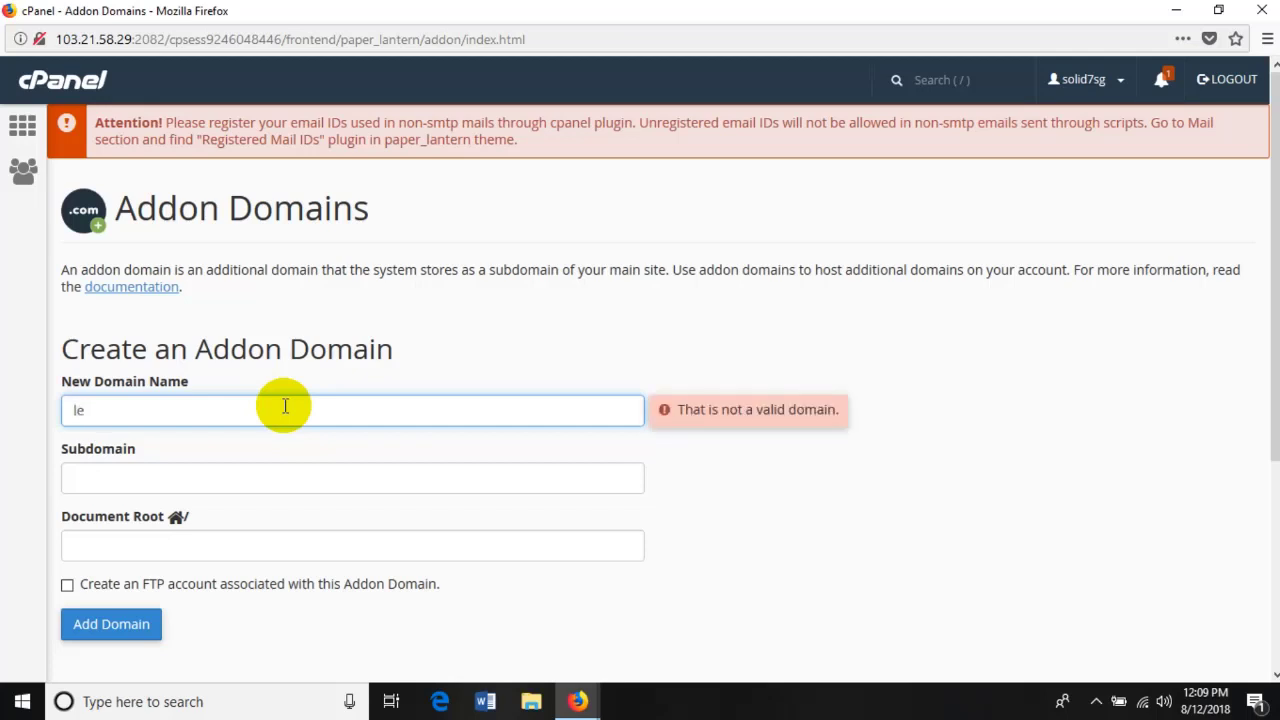
{"action": "type", "text": "arnwpguide.com"}
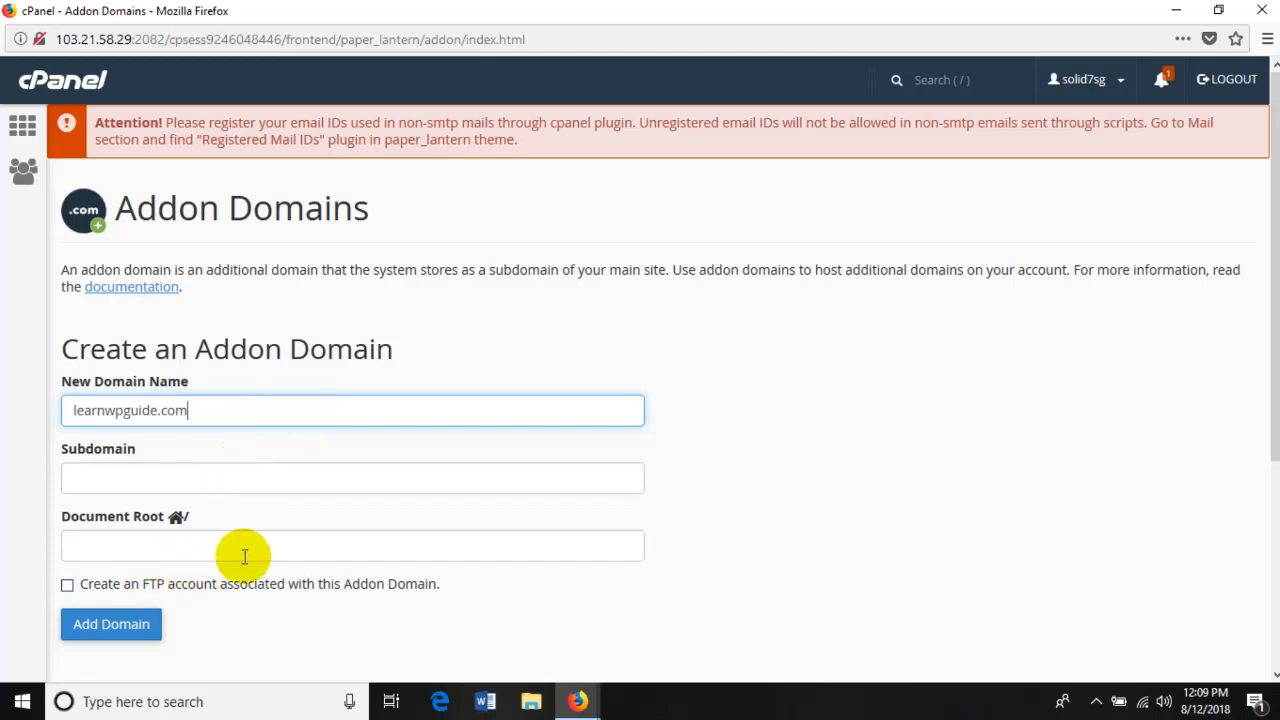
{"action": "left_click", "coordinate": [539, 588]}
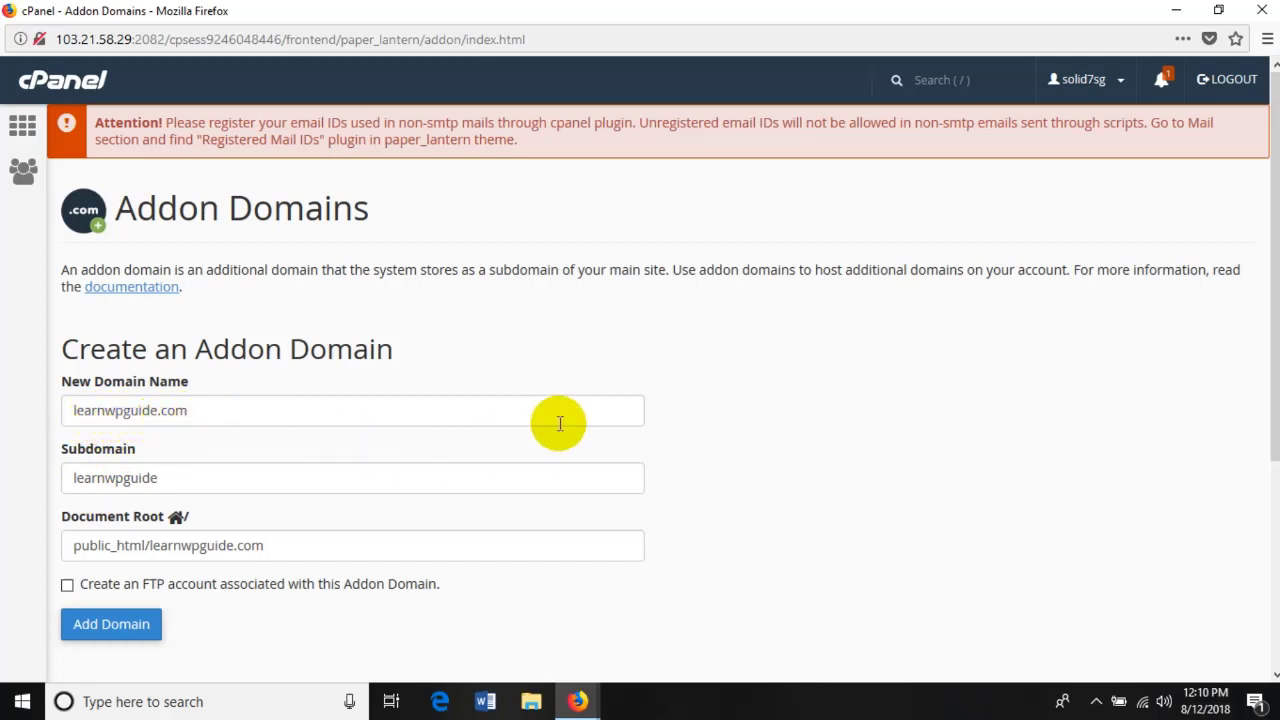
{"action": "scroll", "coordinate": [558, 425], "scroll_direction": "down", "scroll_amount": 2}
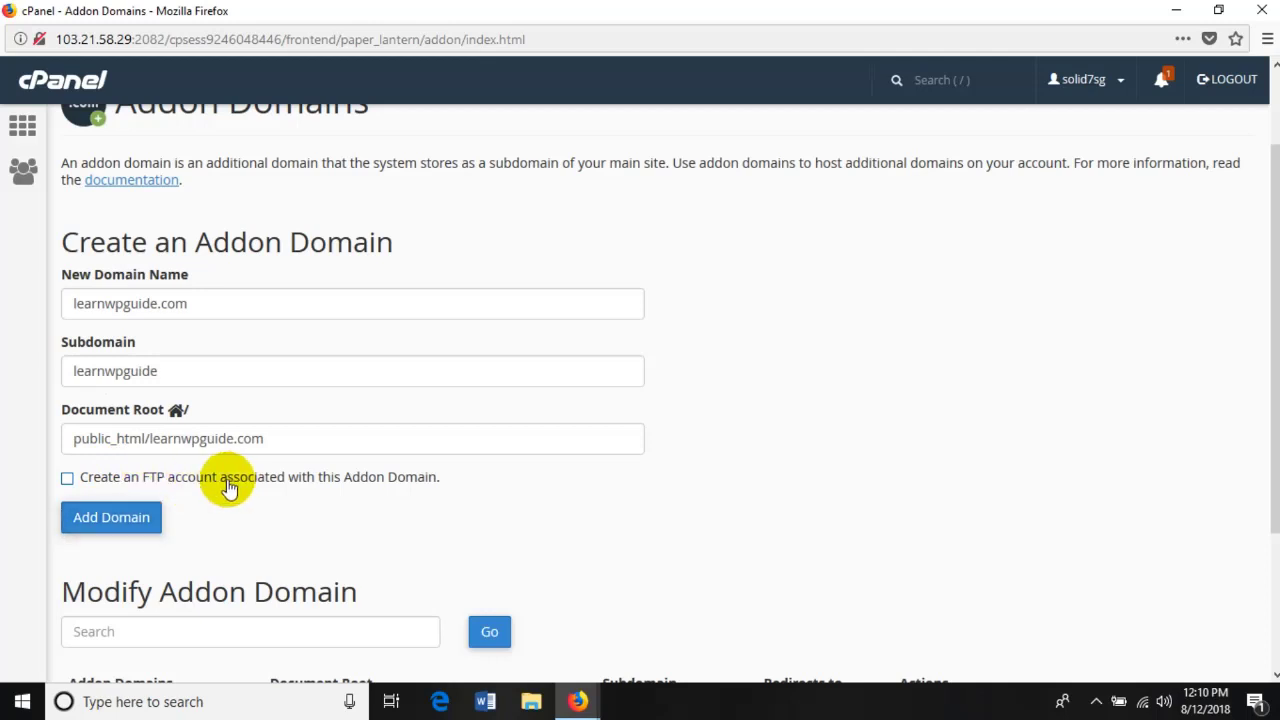
Step: Submit the form with Add Domain to create the learnwpguide.com addon domain
{"action": "left_click", "coordinate": [108, 527]}
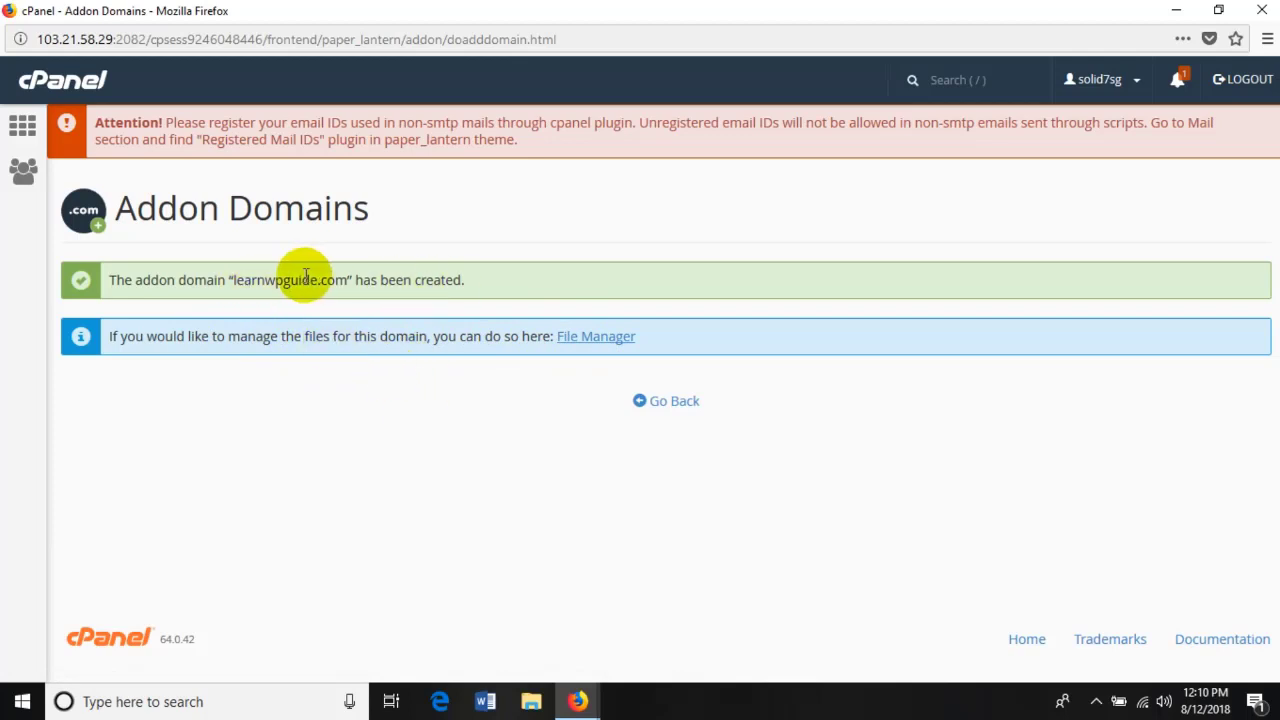
Step: Minimize cPanel and, in a new tab, go to godaddy.com's My Account sign-in page
{"action": "left_click", "coordinate": [1168, 9]}
{"action": "left_click", "coordinate": [438, 14]}
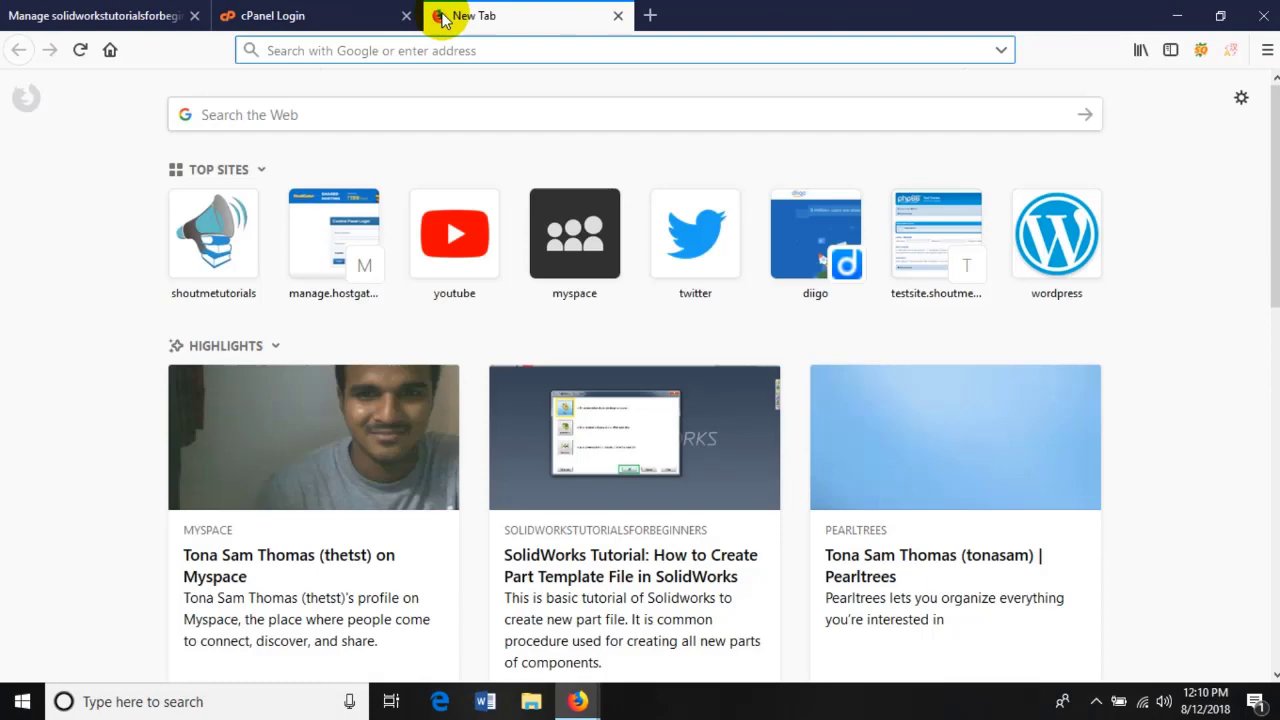
{"action": "type", "text": "godaddy.com"}
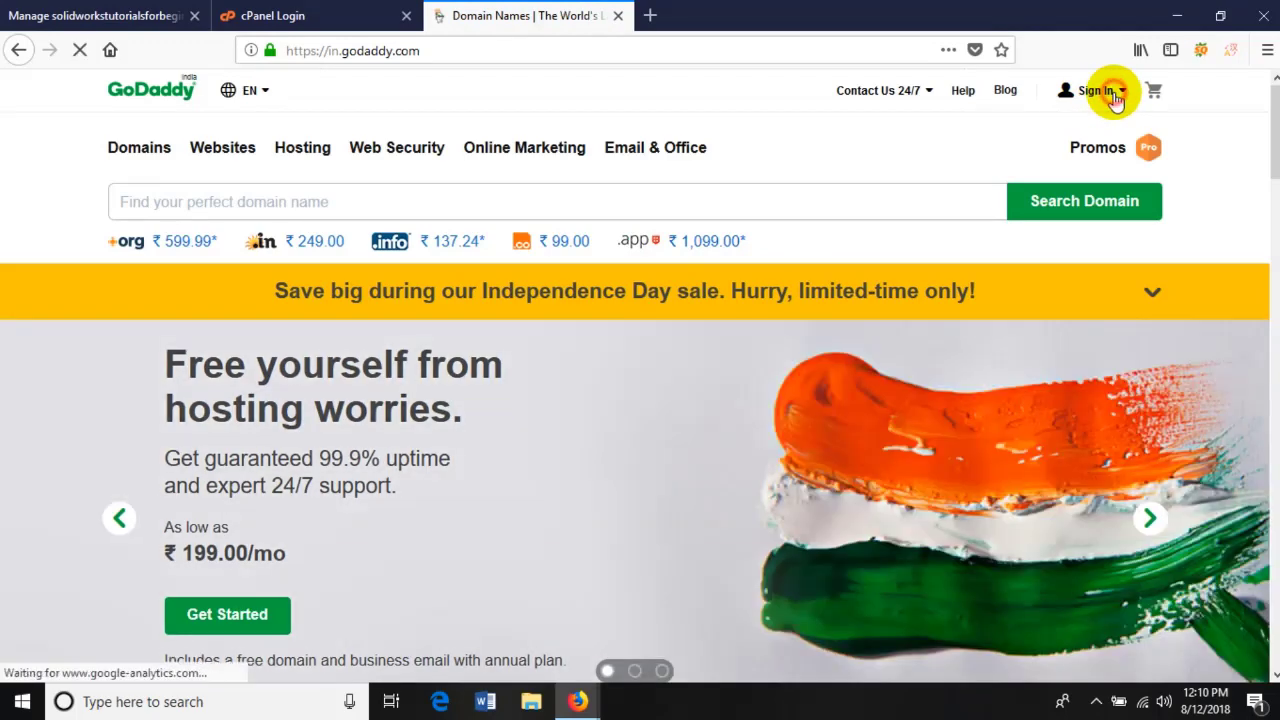
{"action": "left_click", "coordinate": [1105, 93]}
{"action": "left_click", "coordinate": [853, 272]}
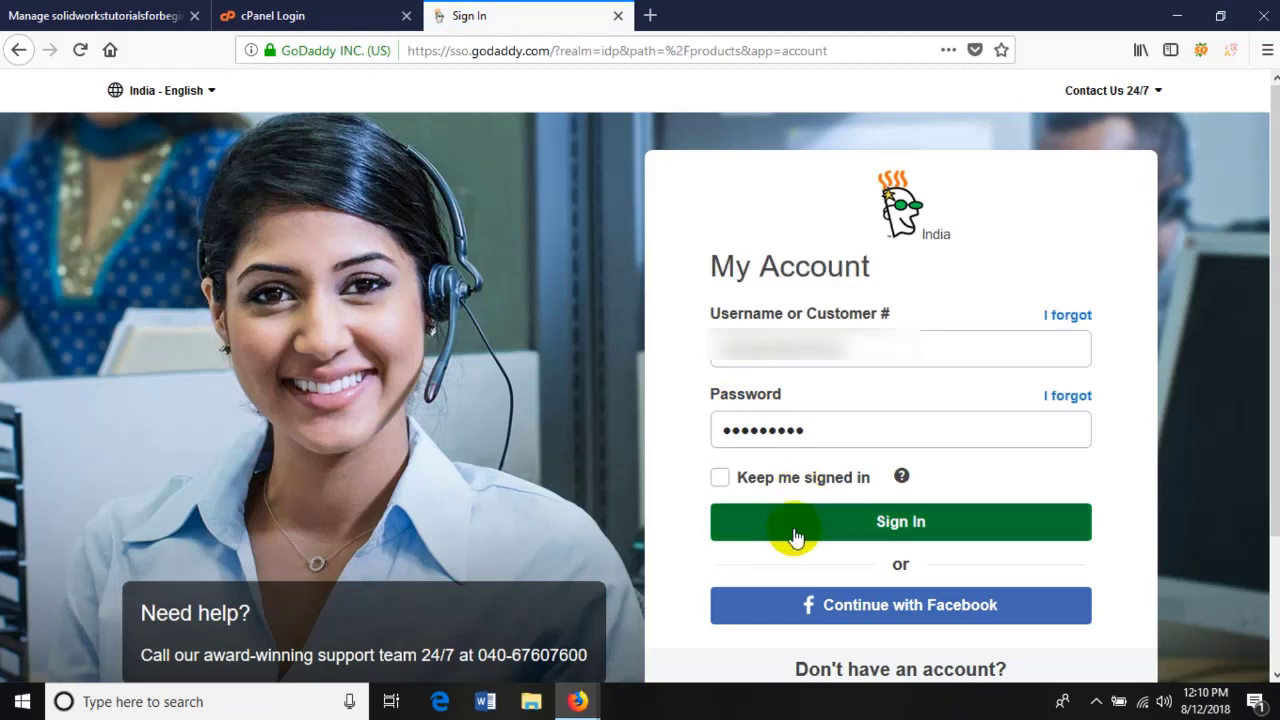
Step: Sign in to GoDaddy and open DNS Management for learnwpguide.com from My Products
{"action": "left_click", "coordinate": [795, 535]}
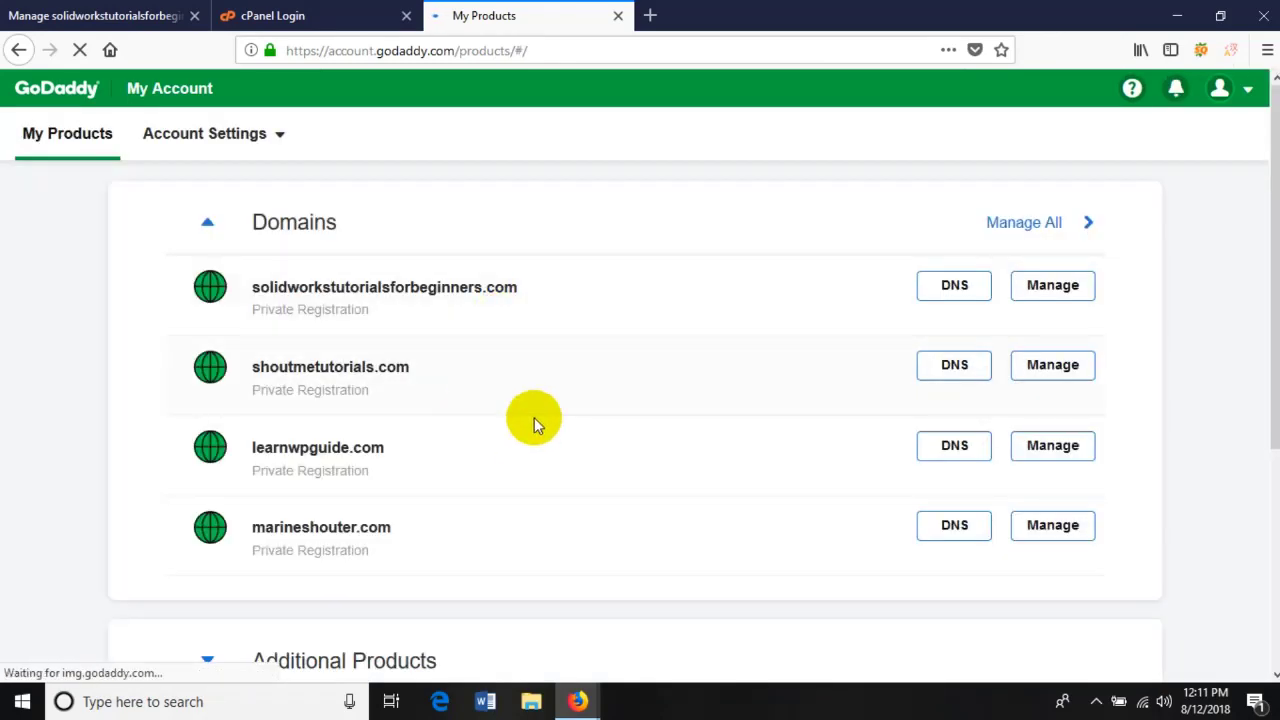
{"action": "scroll", "coordinate": [363, 480], "scroll_direction": "down", "scroll_amount": 2}
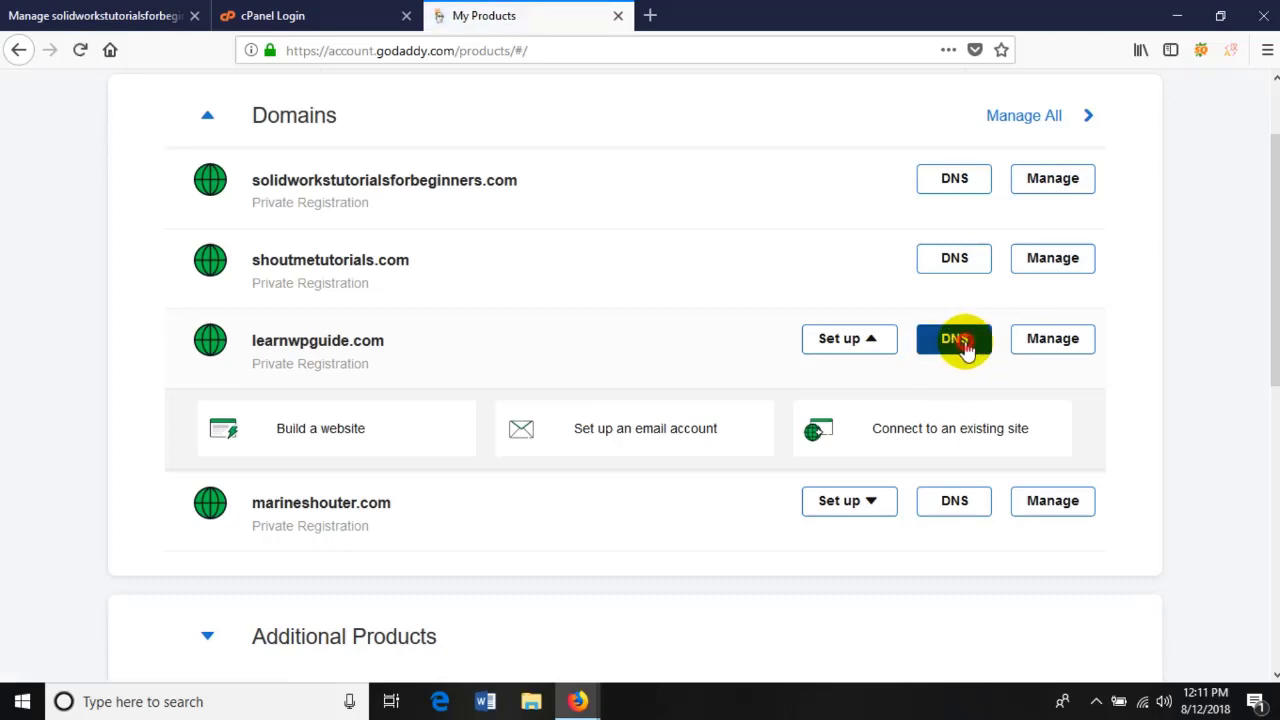
{"action": "left_click", "coordinate": [963, 345]}
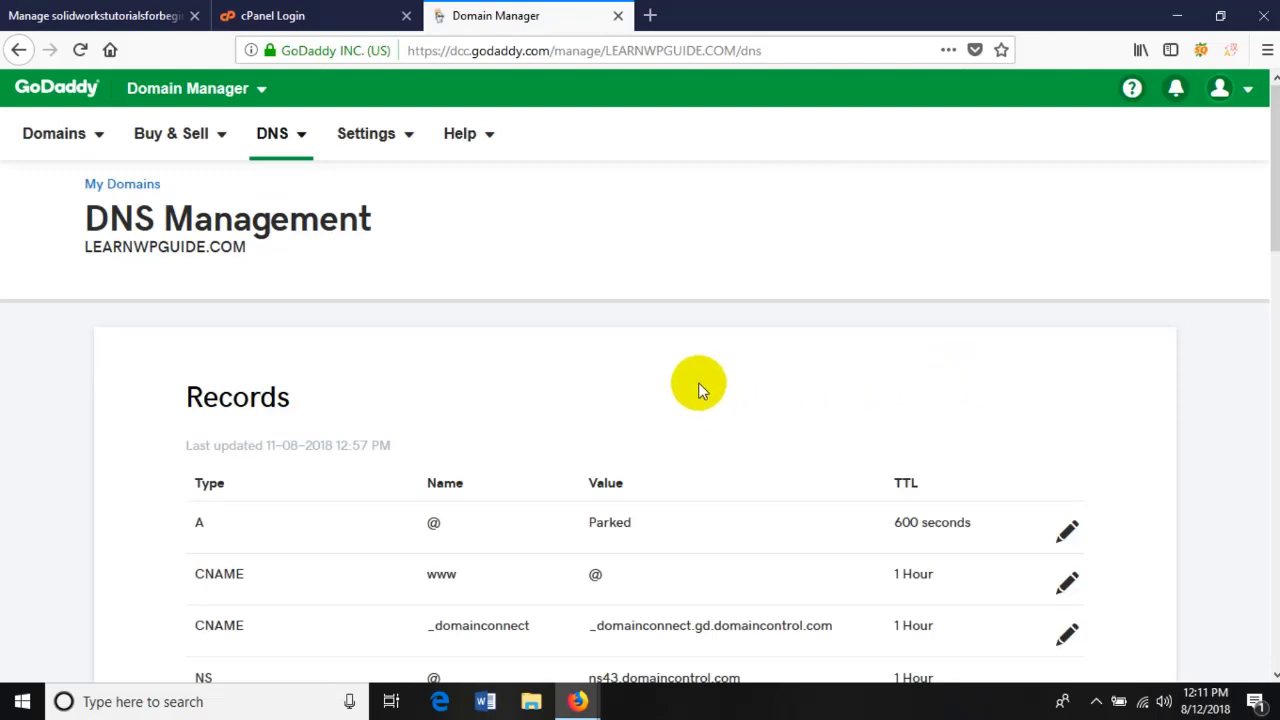
Step: Change learnwpguide.com's nameserver type from Default to Custom in the Nameservers section
{"action": "scroll", "coordinate": [698, 383], "scroll_direction": "down", "scroll_amount": 5}
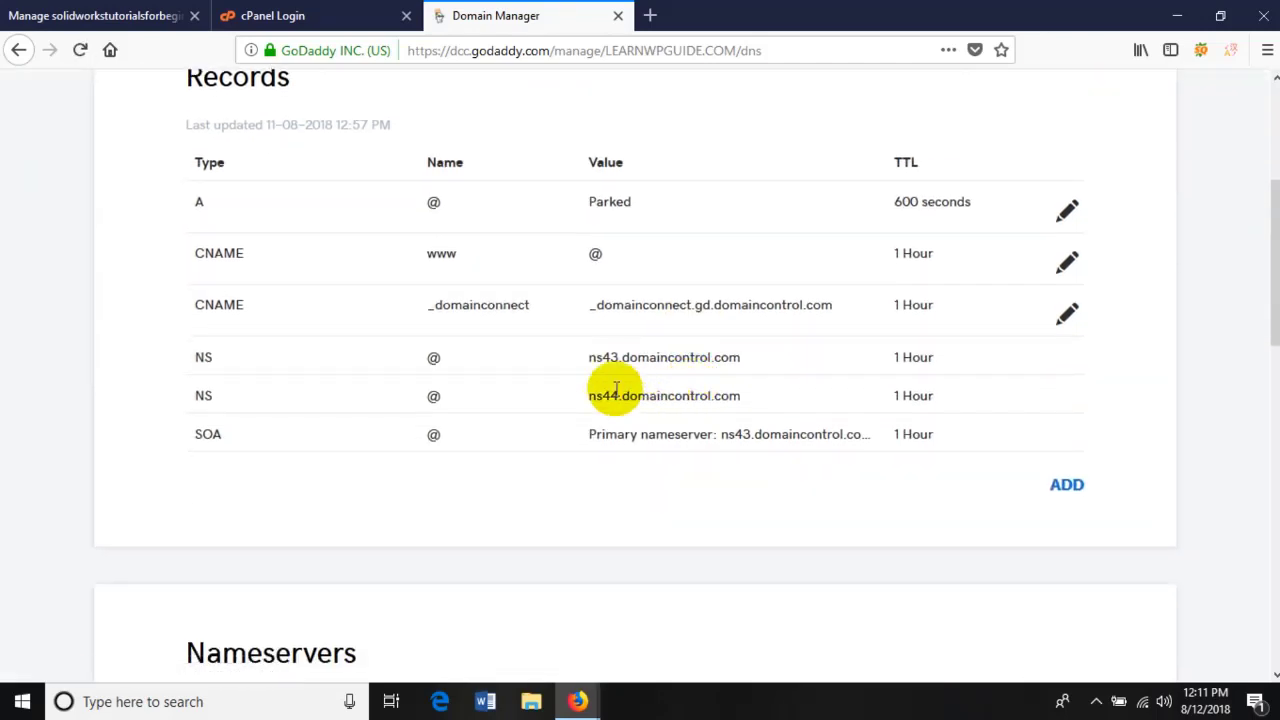
{"action": "scroll", "coordinate": [320, 370], "scroll_direction": "up", "scroll_amount": 3}
{"action": "scroll", "coordinate": [297, 271], "scroll_direction": "up", "scroll_amount": 1}
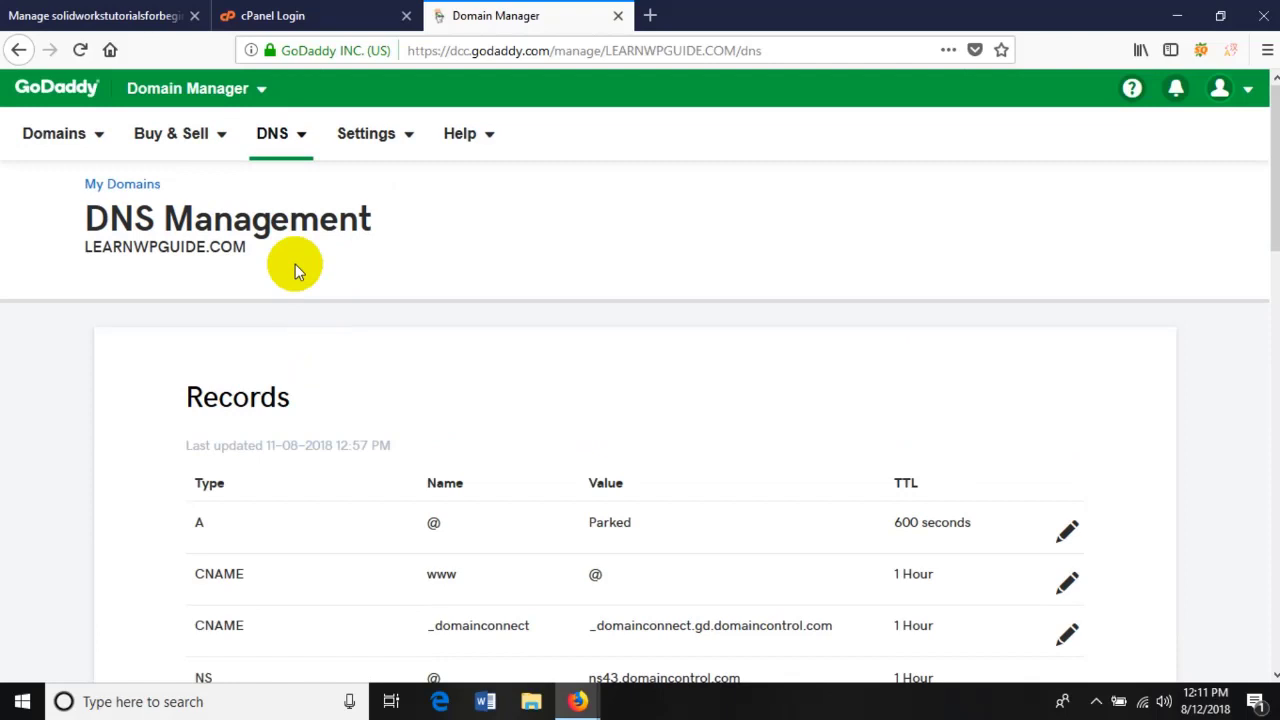
{"action": "scroll", "coordinate": [300, 255], "scroll_direction": "down", "scroll_amount": 6}
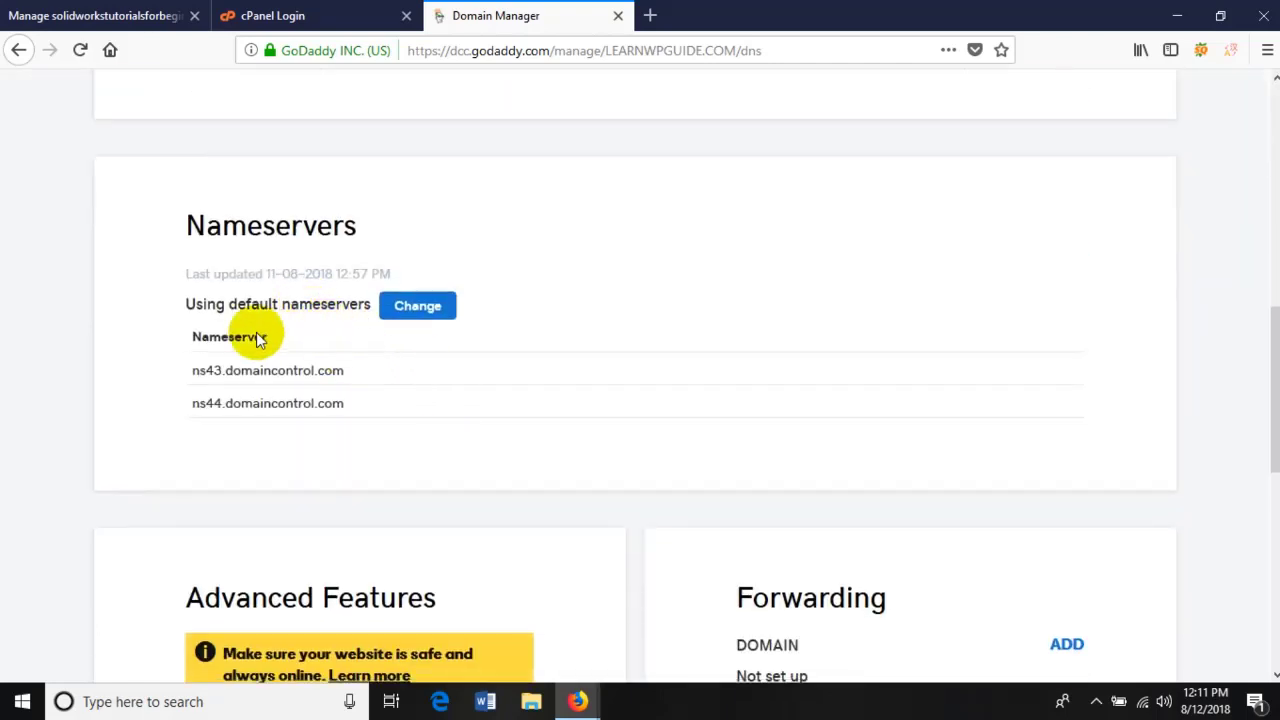
{"action": "left_click", "coordinate": [424, 316]}
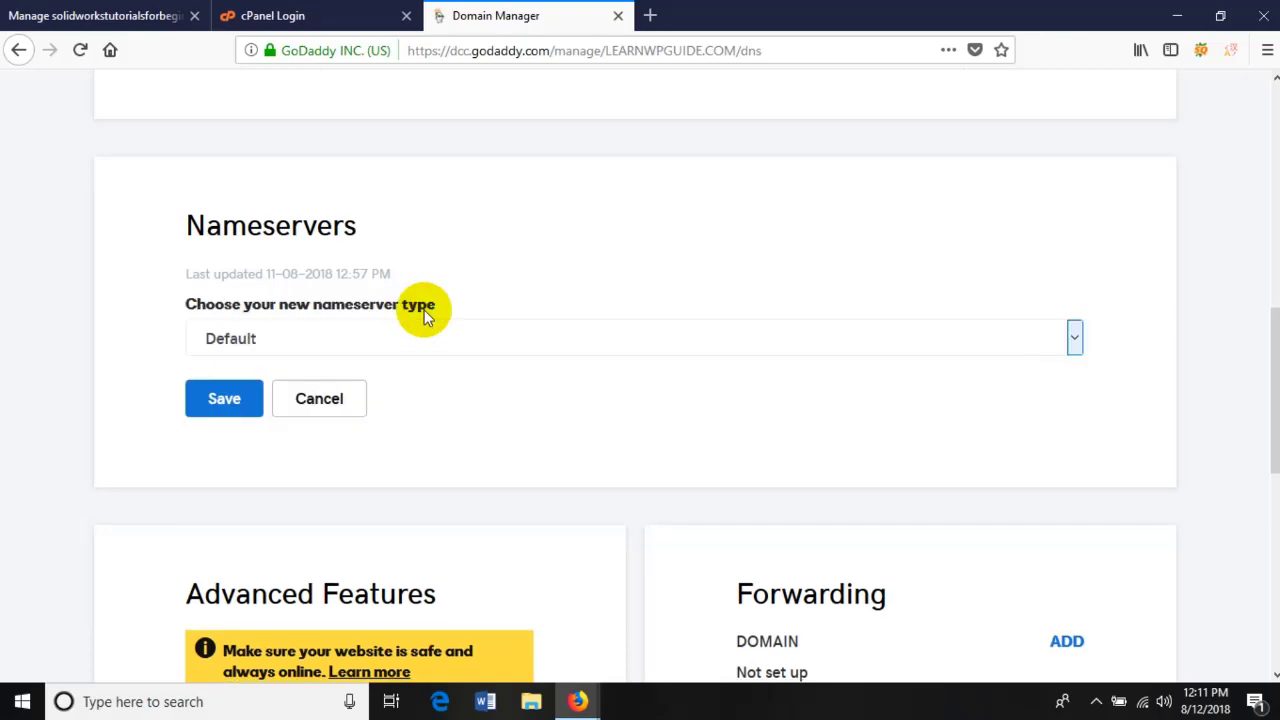
{"action": "left_click", "coordinate": [428, 350]}
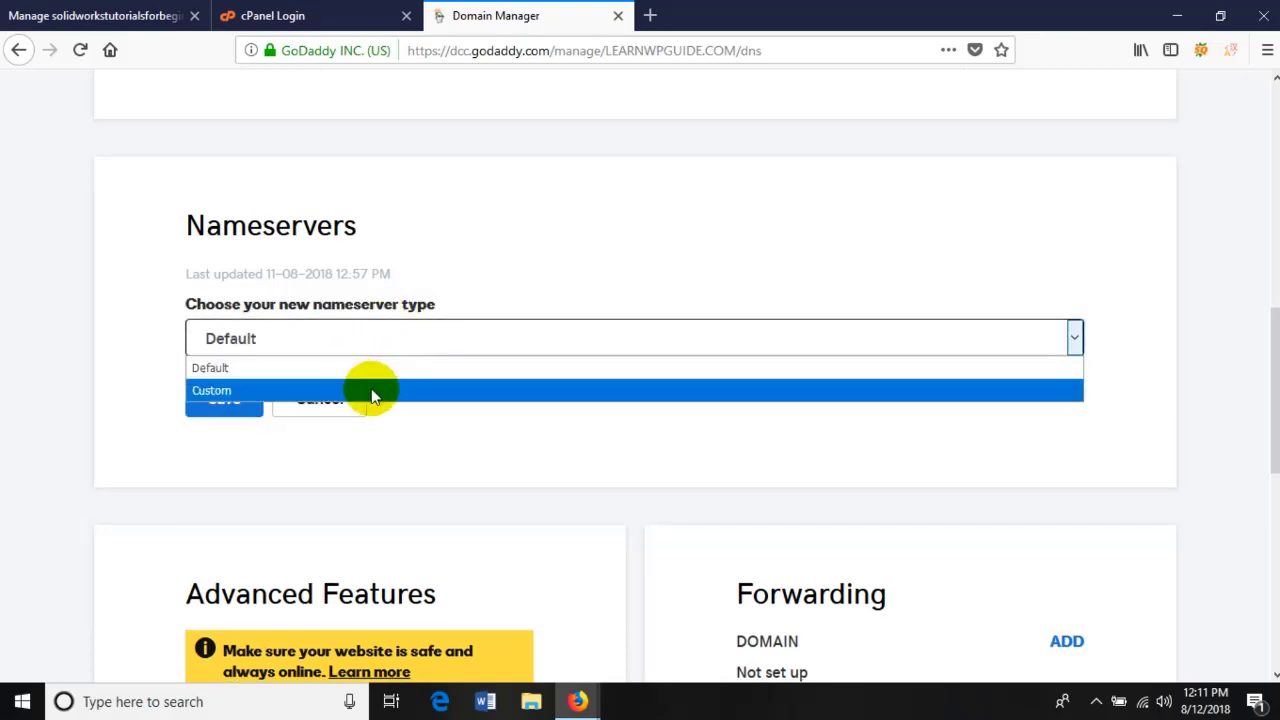
{"action": "left_click", "coordinate": [372, 391]}
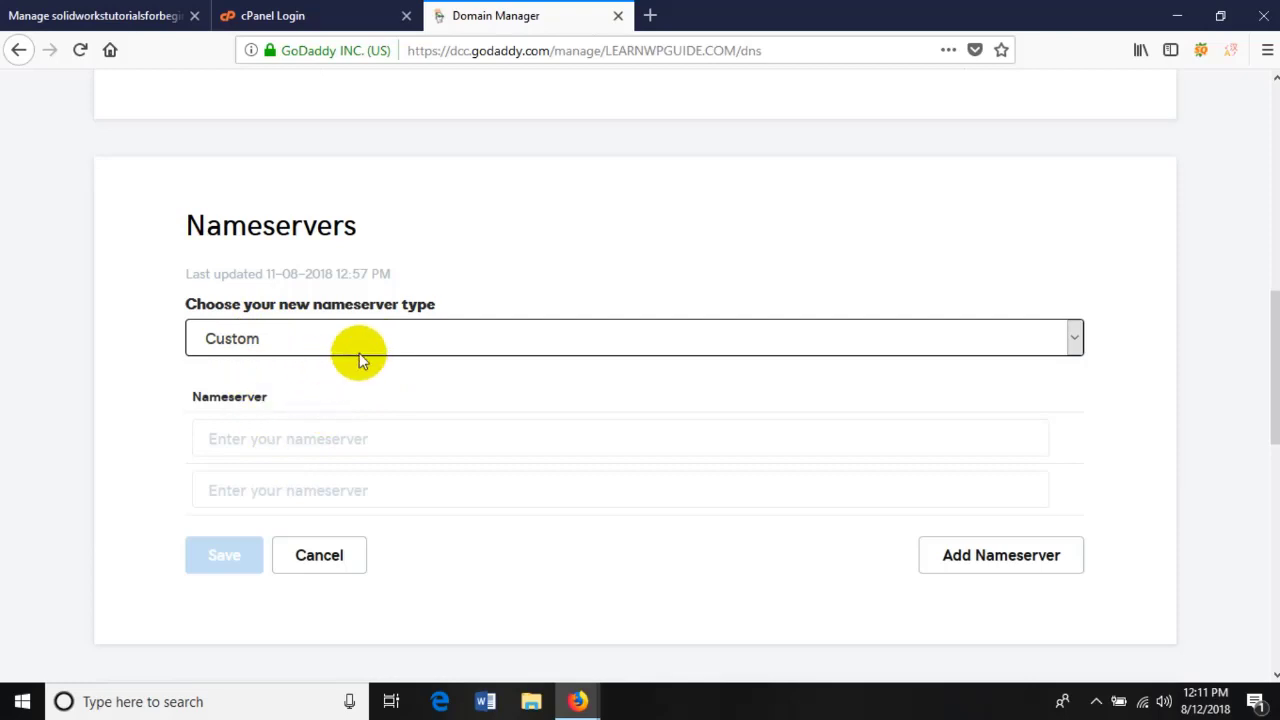
{"action": "left_click", "coordinate": [271, 440]}
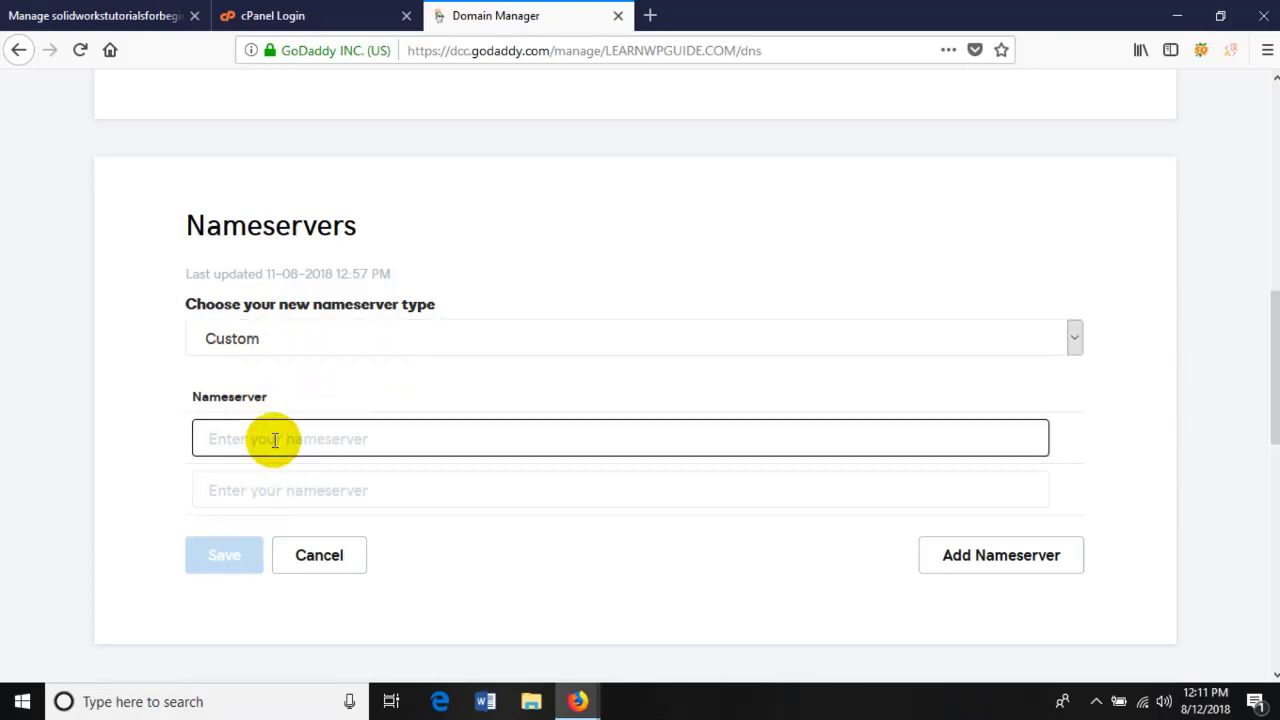
Step: Close the cPanel login tab and the Admin Details popup on the HostGator order page
{"action": "left_click", "coordinate": [334, 15]}
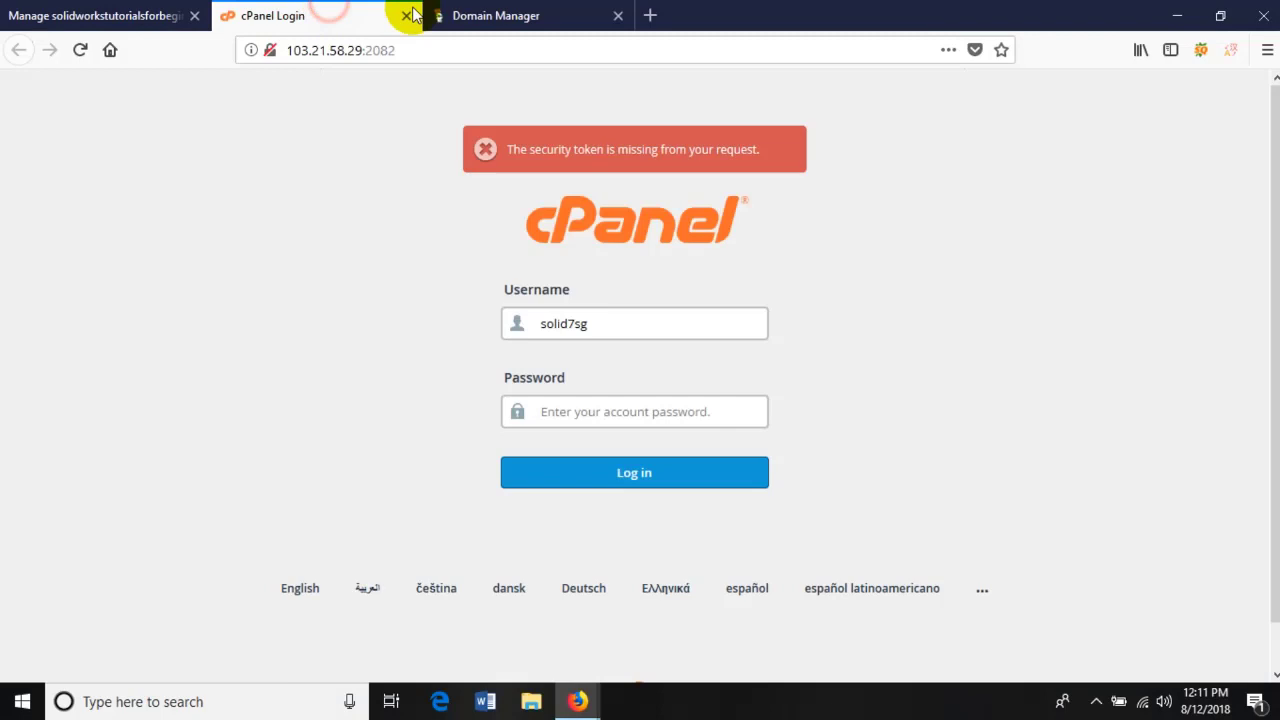
{"action": "left_click", "coordinate": [406, 16]}
{"action": "left_click", "coordinate": [150, 16]}
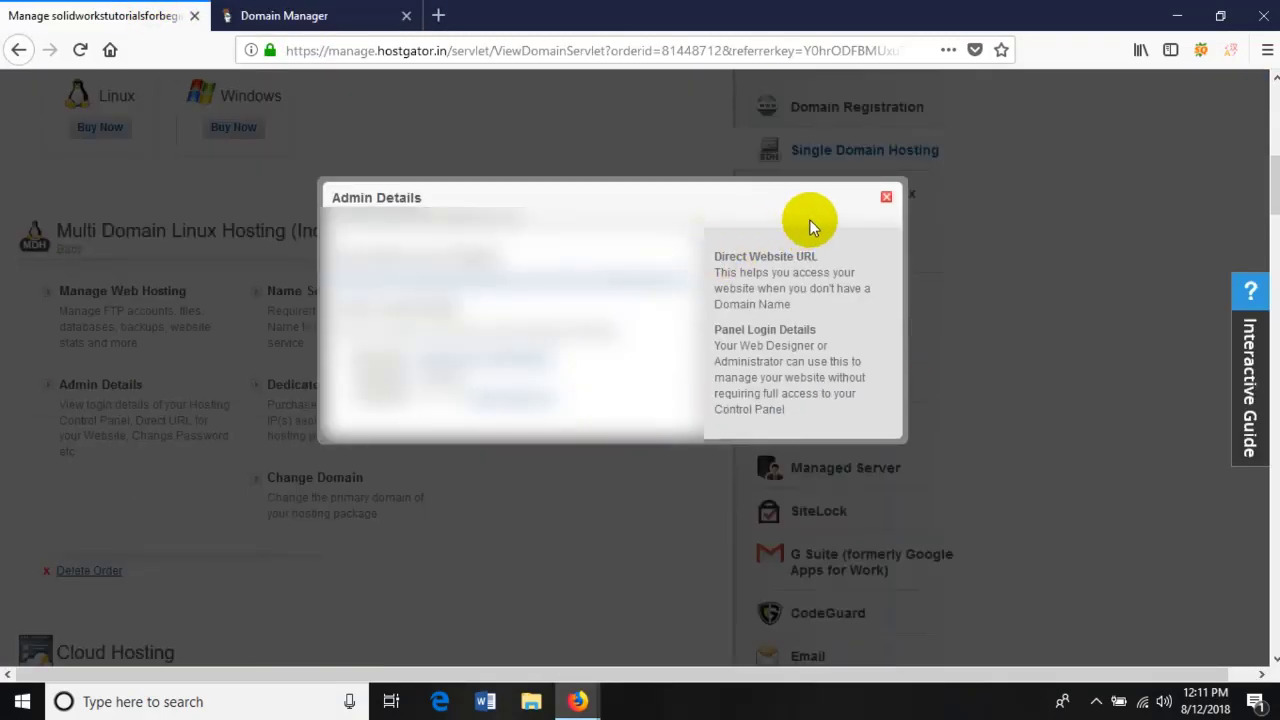
{"action": "left_click", "coordinate": [890, 201]}
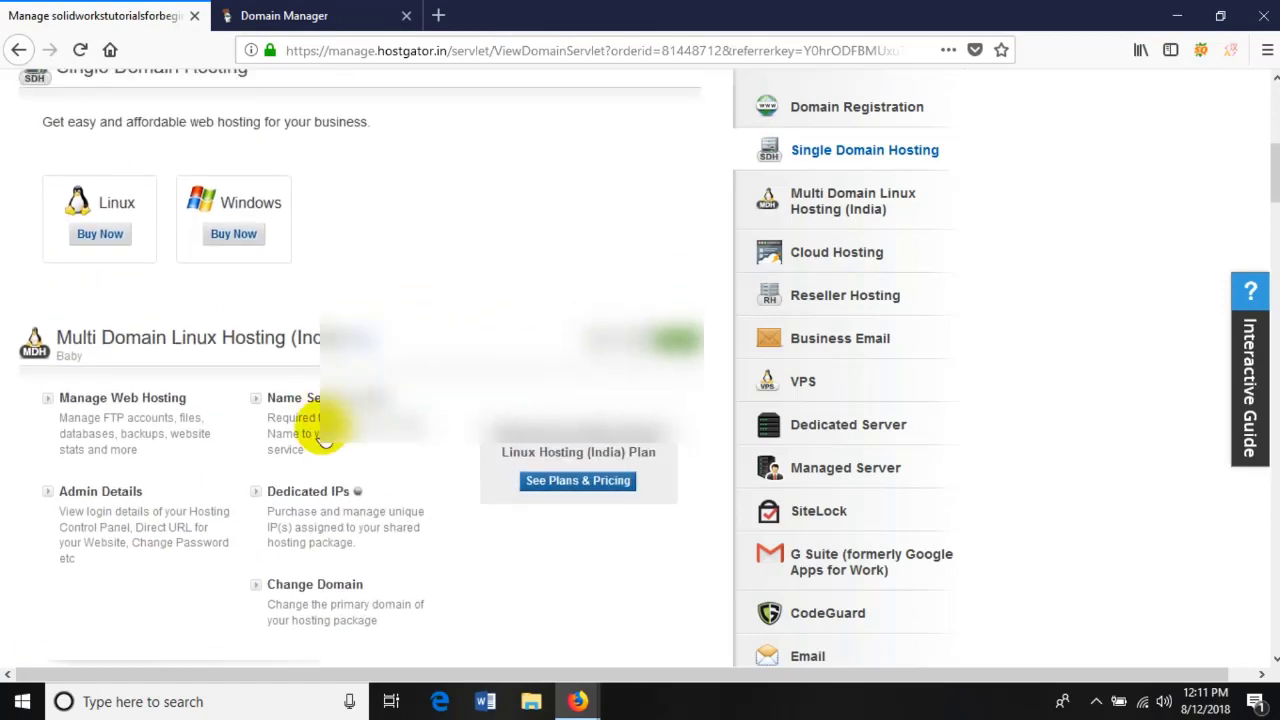
Step: Open the package's Name Server Details and copy ns2.md-in-36.webhostbox.net
{"action": "scroll", "coordinate": [370, 530], "scroll_direction": "down", "scroll_amount": 1}
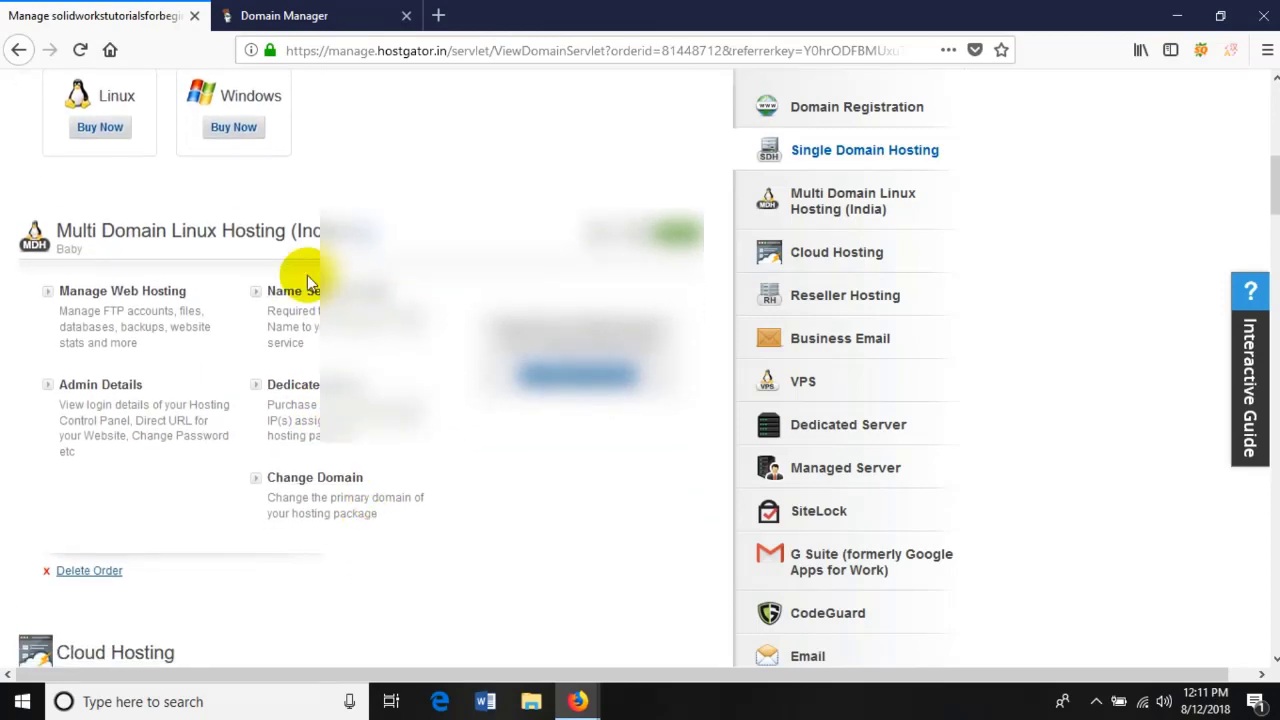
{"action": "left_click", "coordinate": [306, 288]}
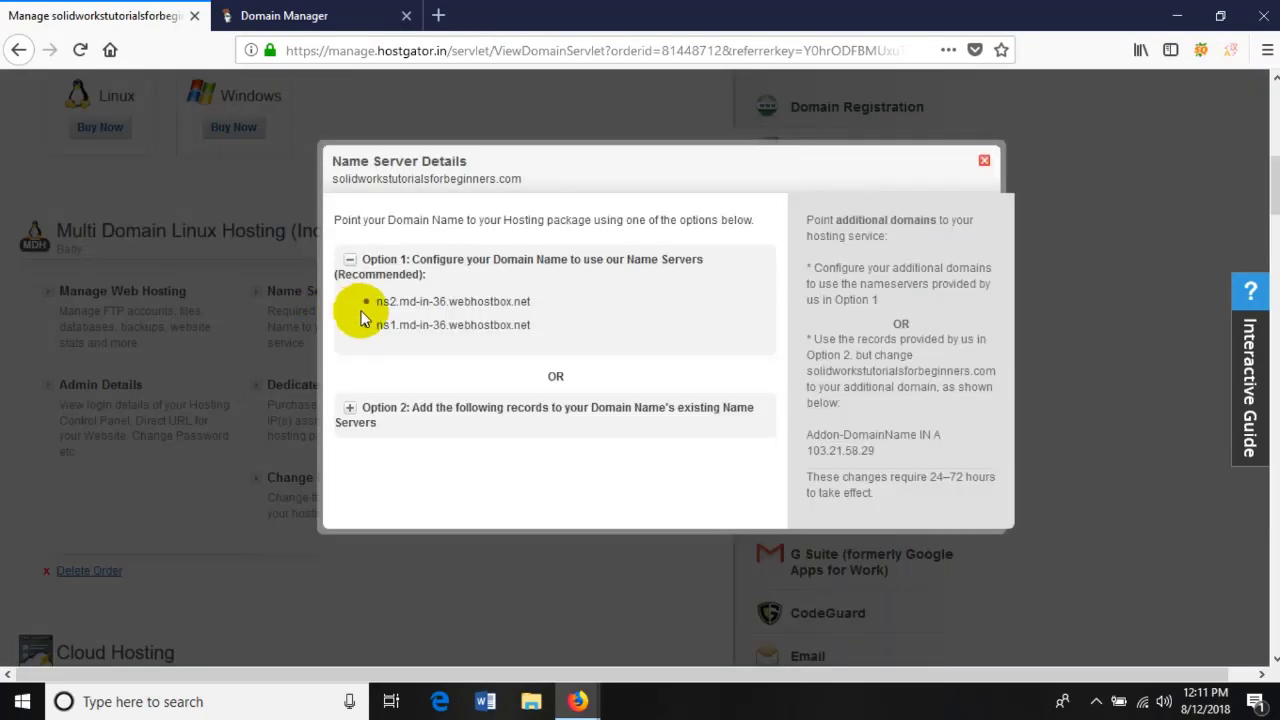
{"action": "left_click_drag", "start_coordinate": [532, 301], "coordinate": [388, 306]}
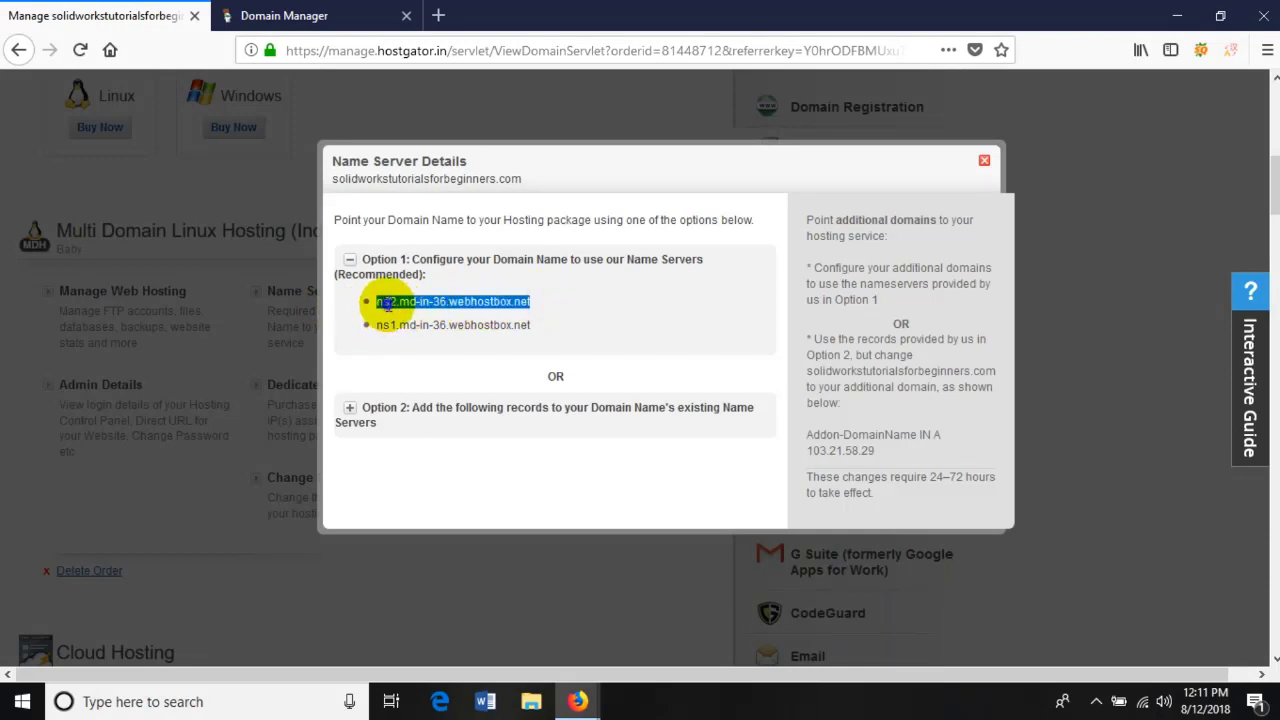
{"action": "right_click", "coordinate": [388, 305]}
{"action": "left_click", "coordinate": [445, 447]}
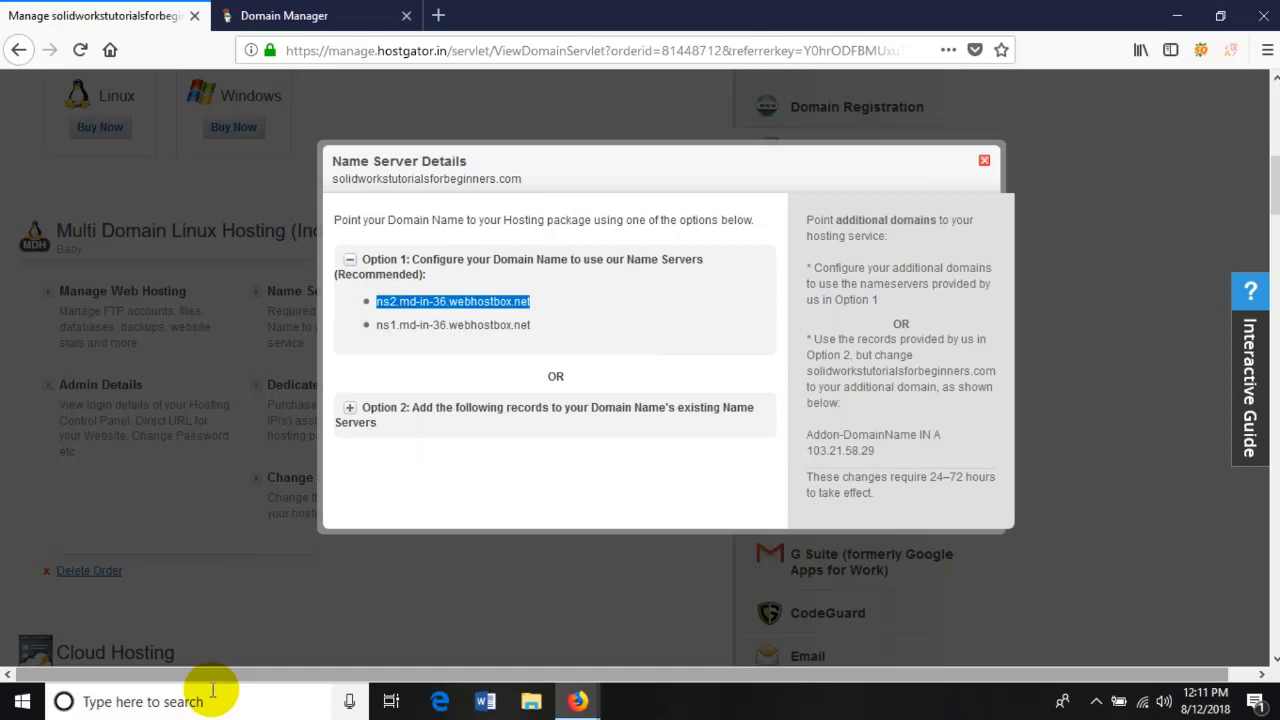
Step: Launch Notepad from the Windows search and position its window lower on screen
{"action": "left_click", "coordinate": [162, 706]}
{"action": "type", "text": "note"}
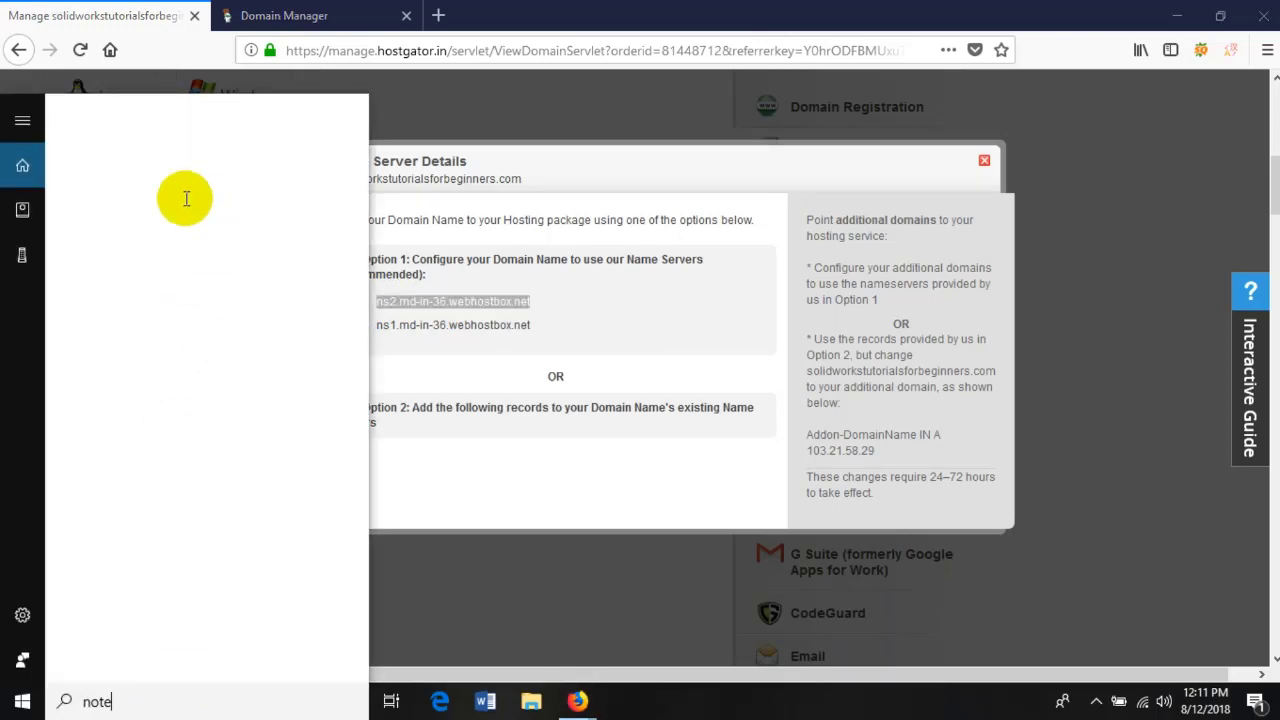
{"action": "left_click", "coordinate": [130, 204]}
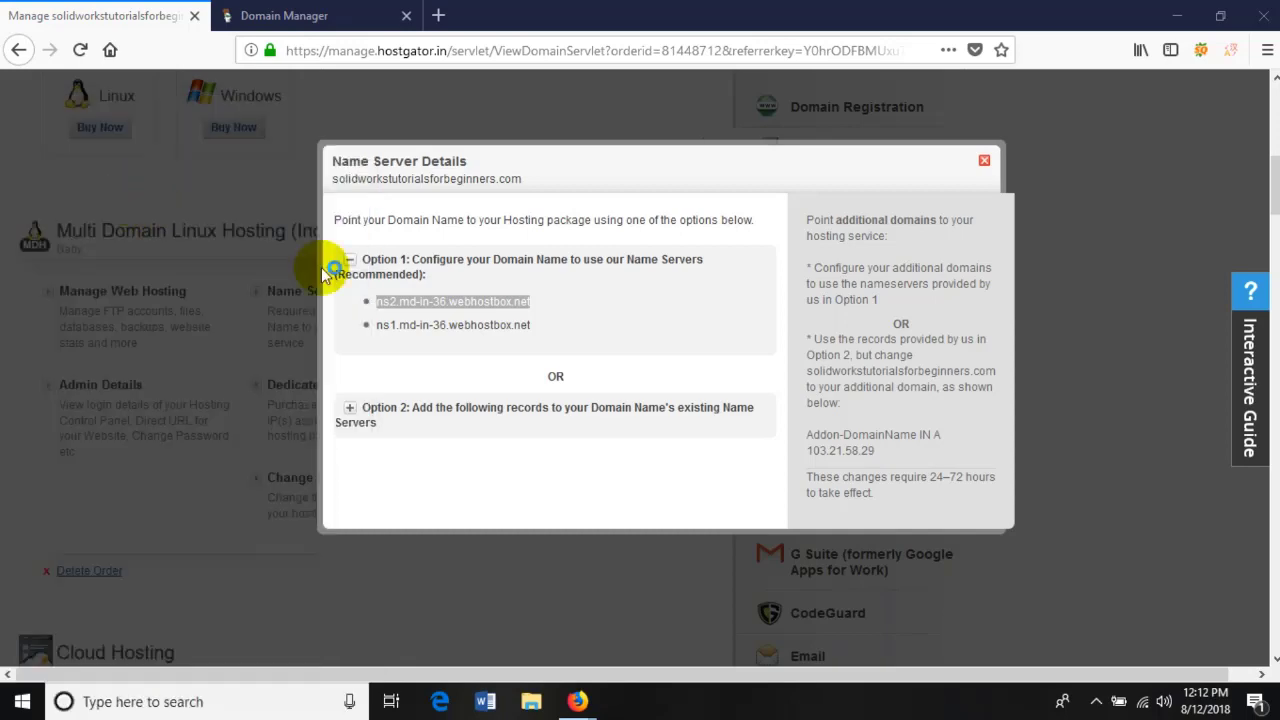
{"action": "left_click_drag", "start_coordinate": [672, 192], "coordinate": [745, 350]}
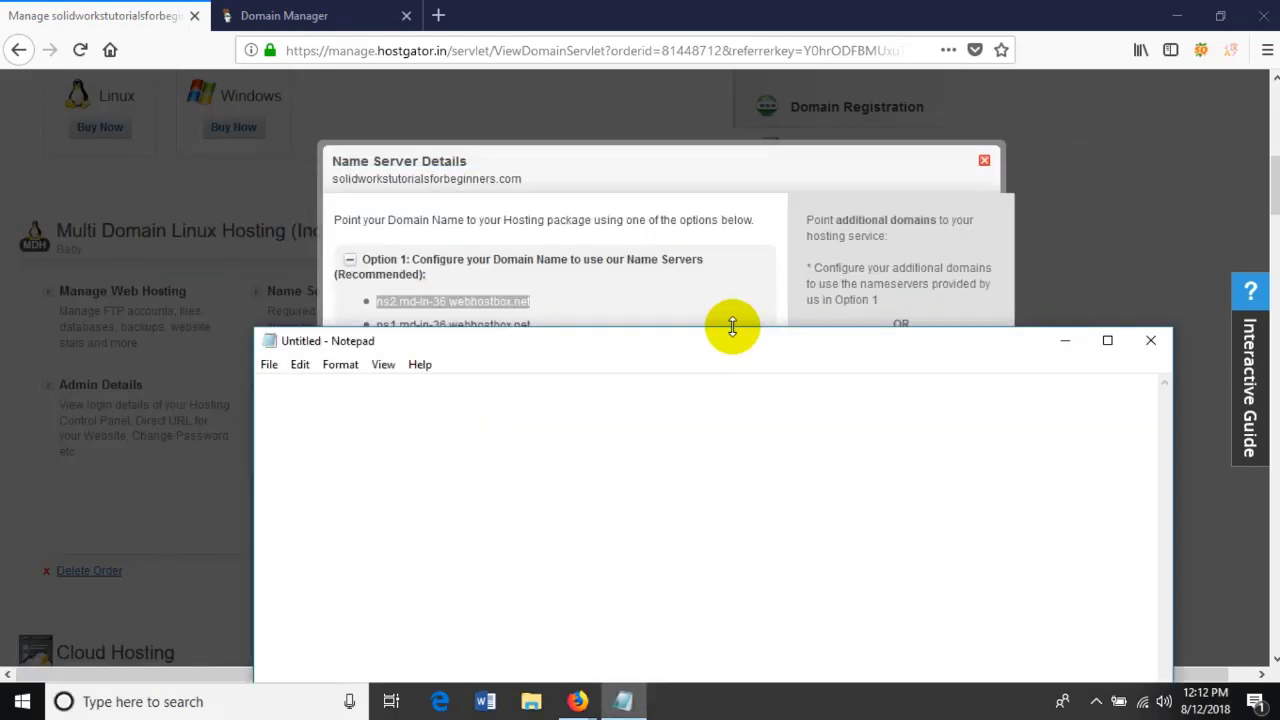
Step: Copy both nameserver addresses from Name Server Details and paste them into Notepad
{"action": "left_click", "coordinate": [543, 300]}
{"action": "left_click_drag", "start_coordinate": [541, 320], "coordinate": [343, 309]}
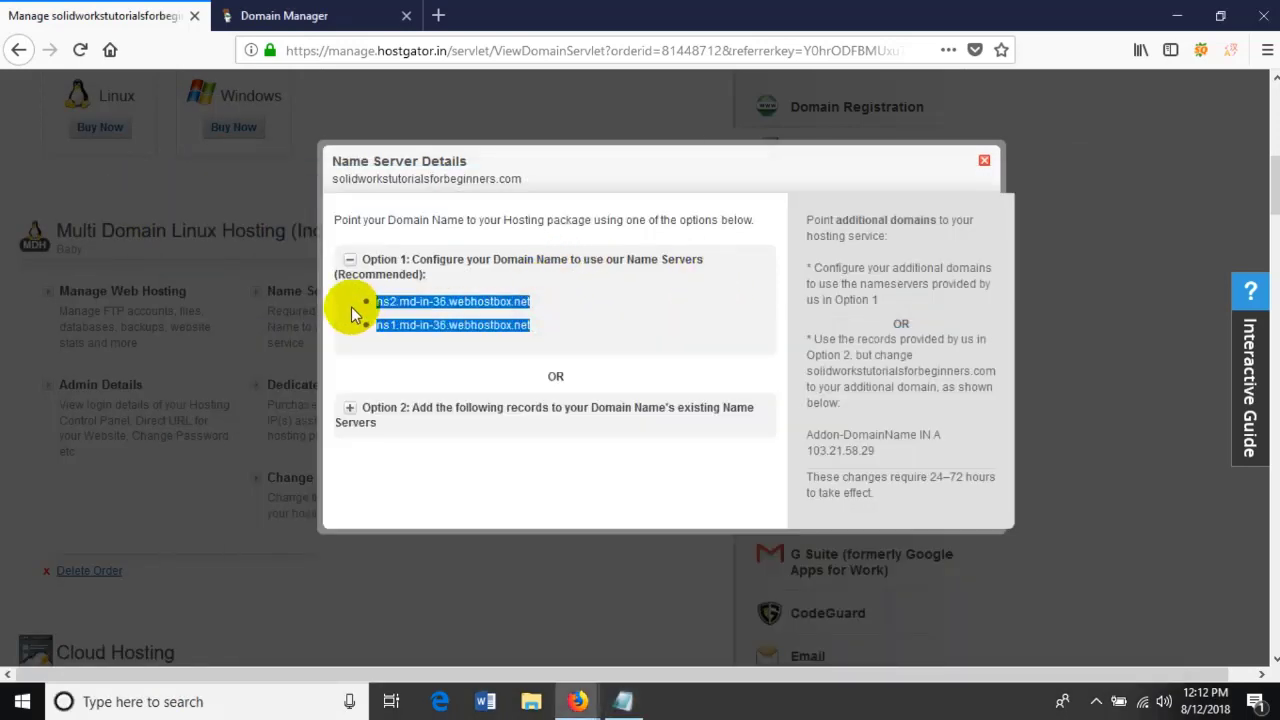
{"action": "right_click", "coordinate": [428, 309]}
{"action": "left_click", "coordinate": [471, 320]}
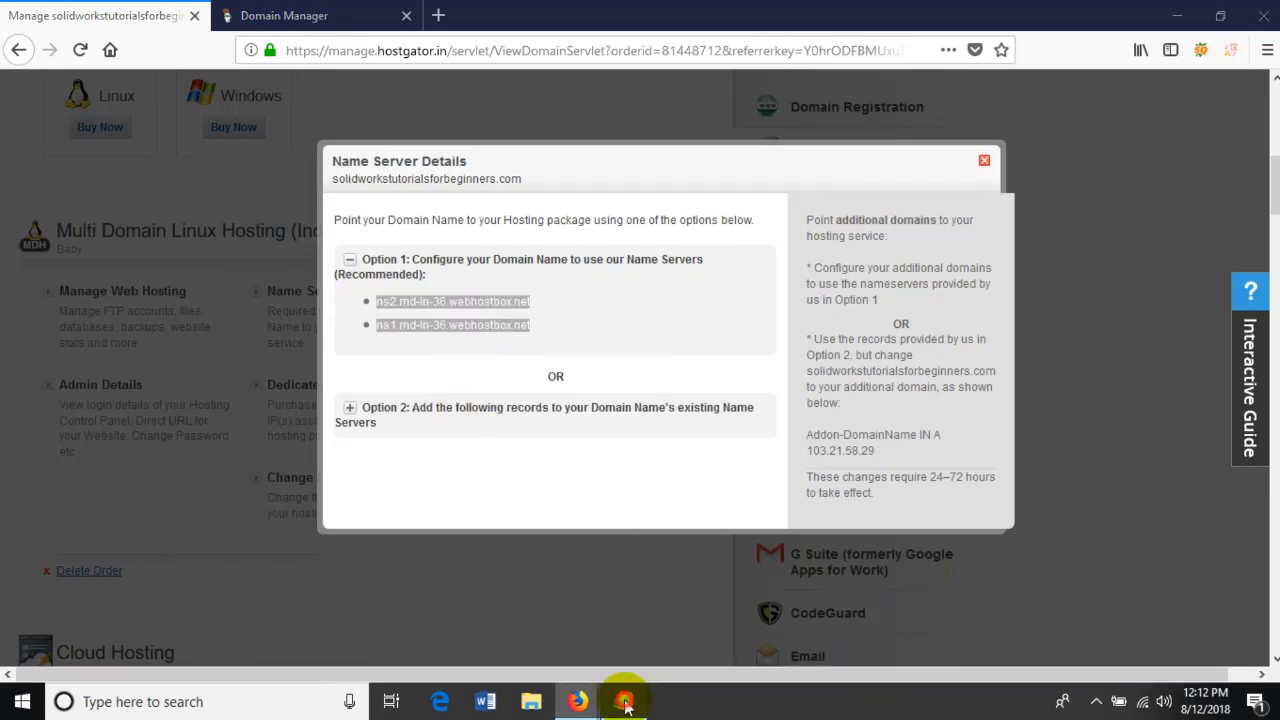
{"action": "left_click", "coordinate": [623, 701]}
{"action": "key", "text": "ctrl+v"}
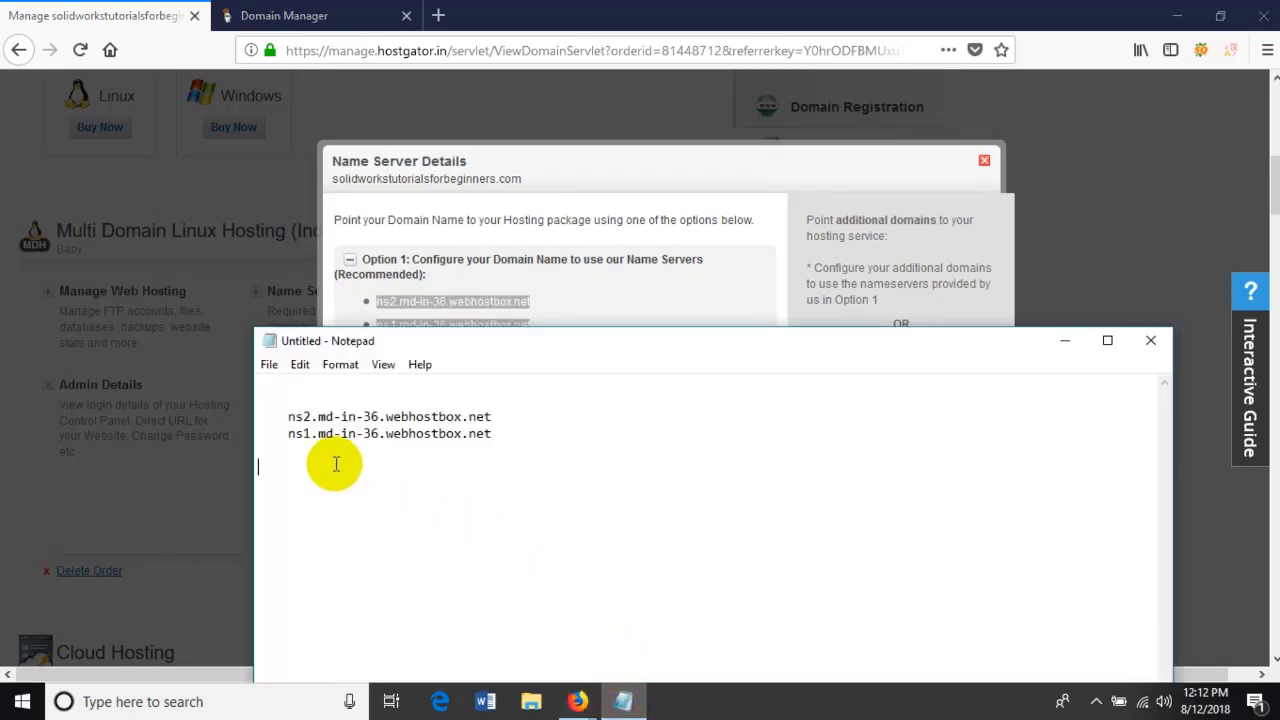
Step: Remove the extra spaces and blank lines so ns2 and ns1 sit on separate lines
{"action": "left_click", "coordinate": [281, 418]}
{"action": "key", "text": "BackSpace"}
{"action": "key", "text": "BackSpace"}
{"action": "key", "text": "BackSpace"}
{"action": "key", "text": "BackSpace"}
{"action": "key", "text": "BackSpace"}
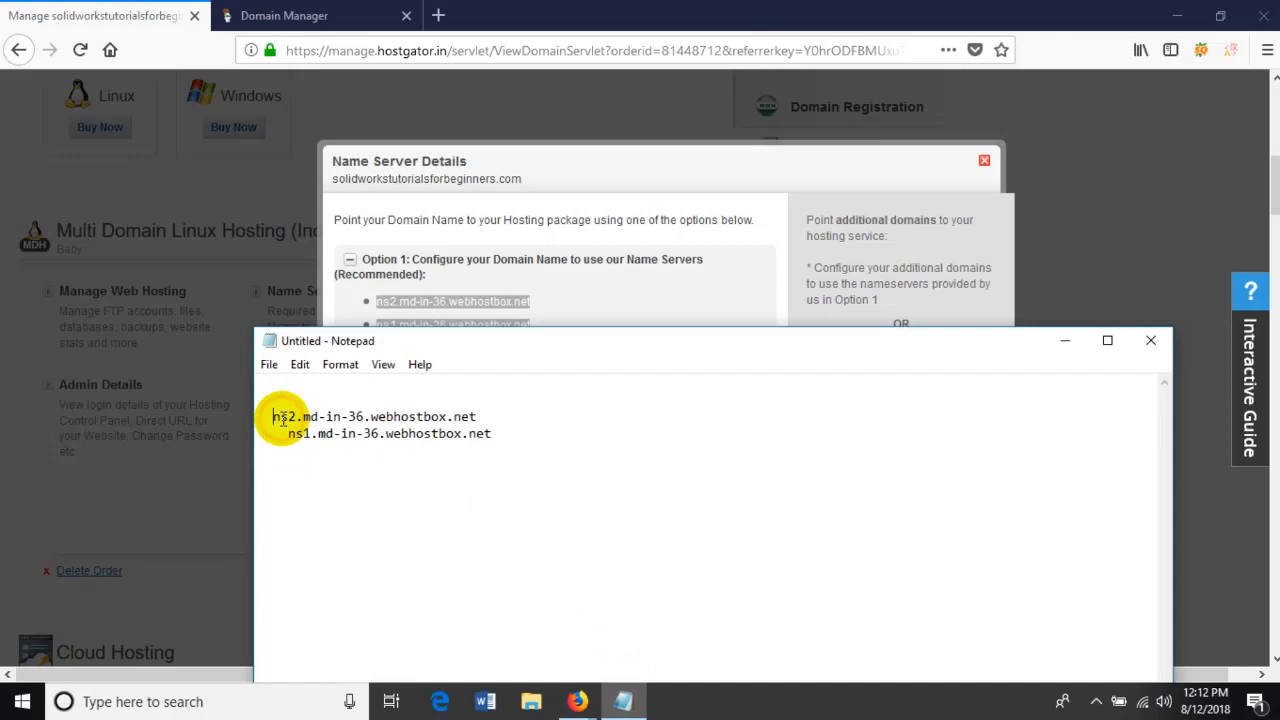
{"action": "key", "text": "BackSpace"}
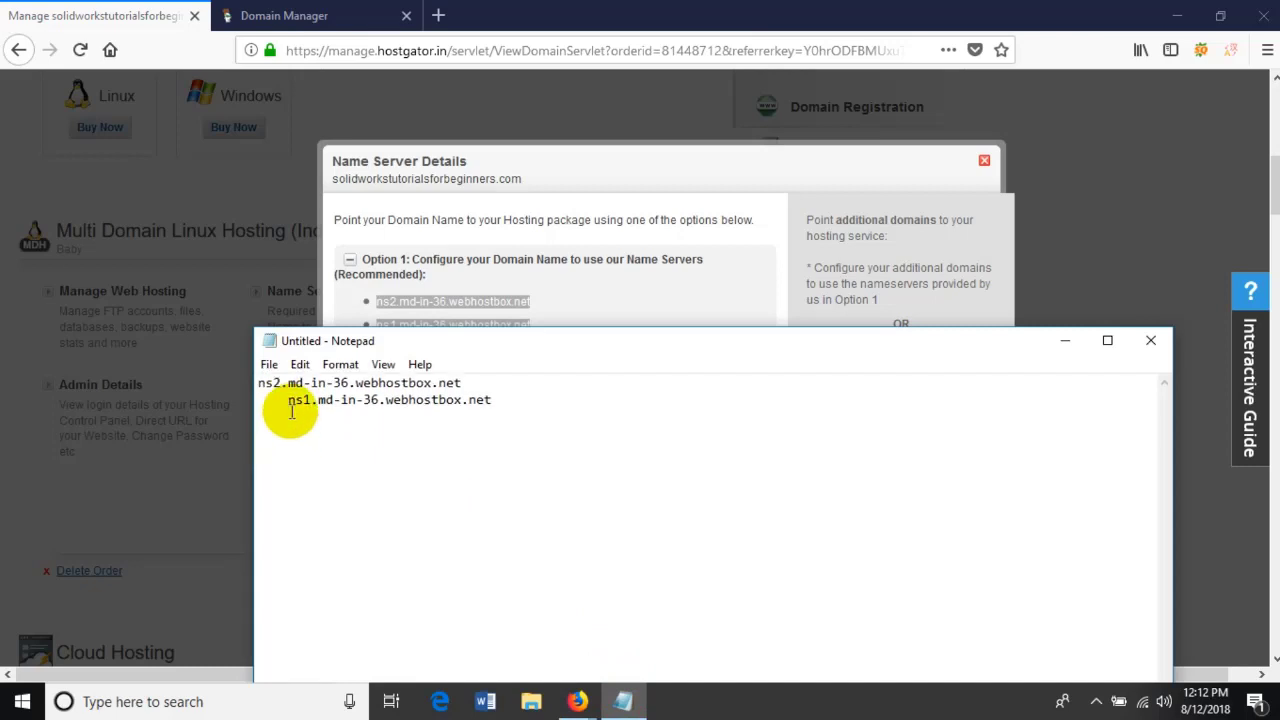
{"action": "key", "text": "BackSpace"}
{"action": "key", "text": "BackSpace"}
{"action": "key", "text": "BackSpace"}
{"action": "key", "text": "BackSpace"}
{"action": "key", "text": "BackSpace"}
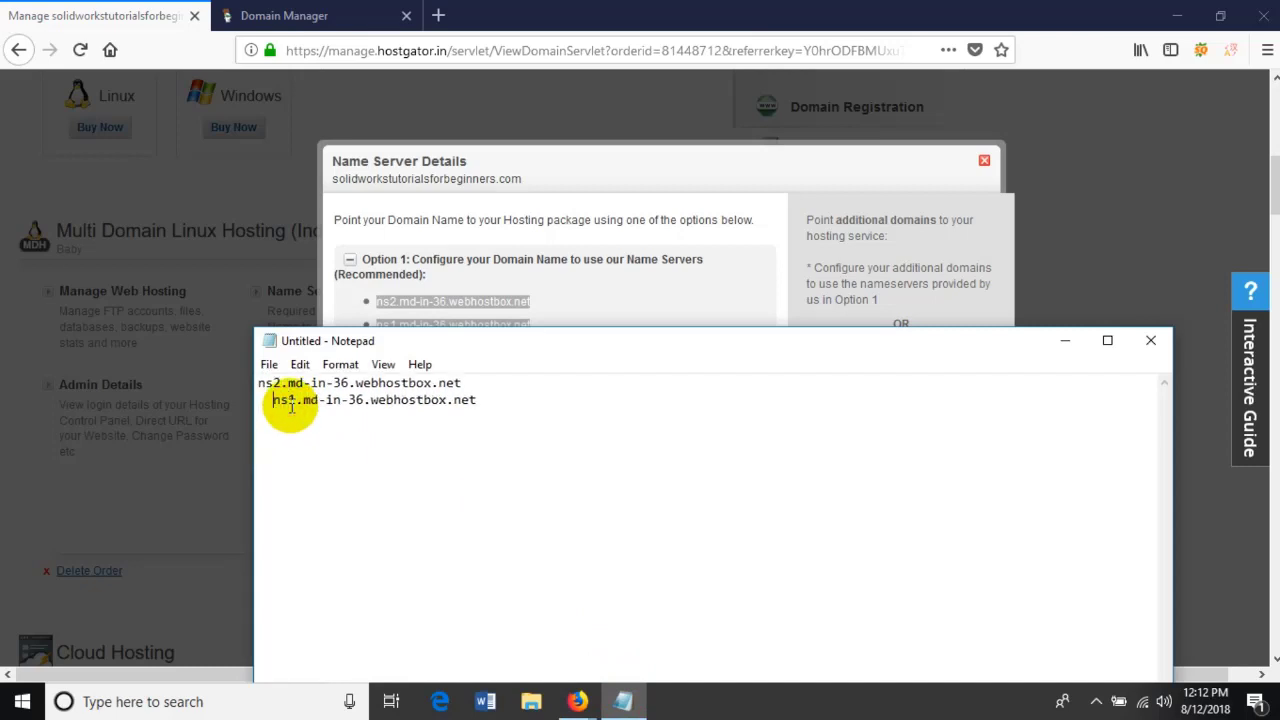
{"action": "left_click_drag", "start_coordinate": [482, 382], "coordinate": [235, 378]}
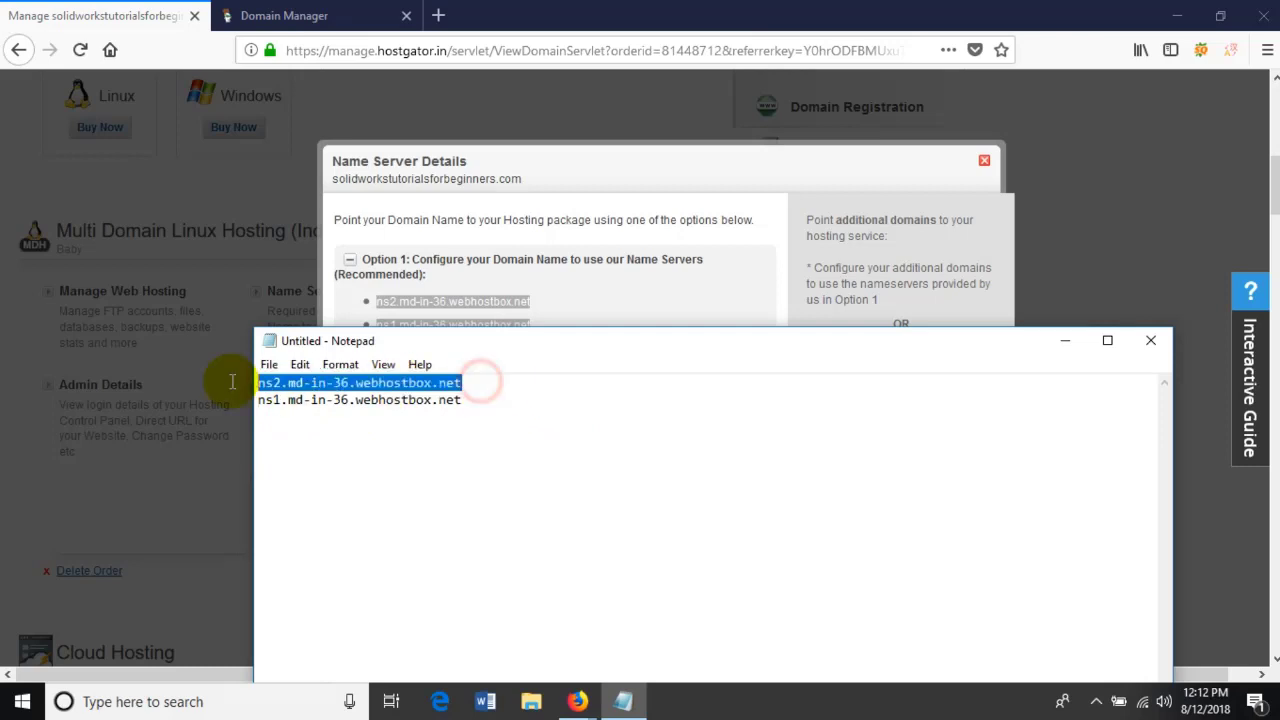
Step: Paste ns2.md-in-36.webhostbox.net into GoDaddy's first nameserver box
{"action": "left_click", "coordinate": [322, 12]}
{"action": "left_click", "coordinate": [322, 12]}
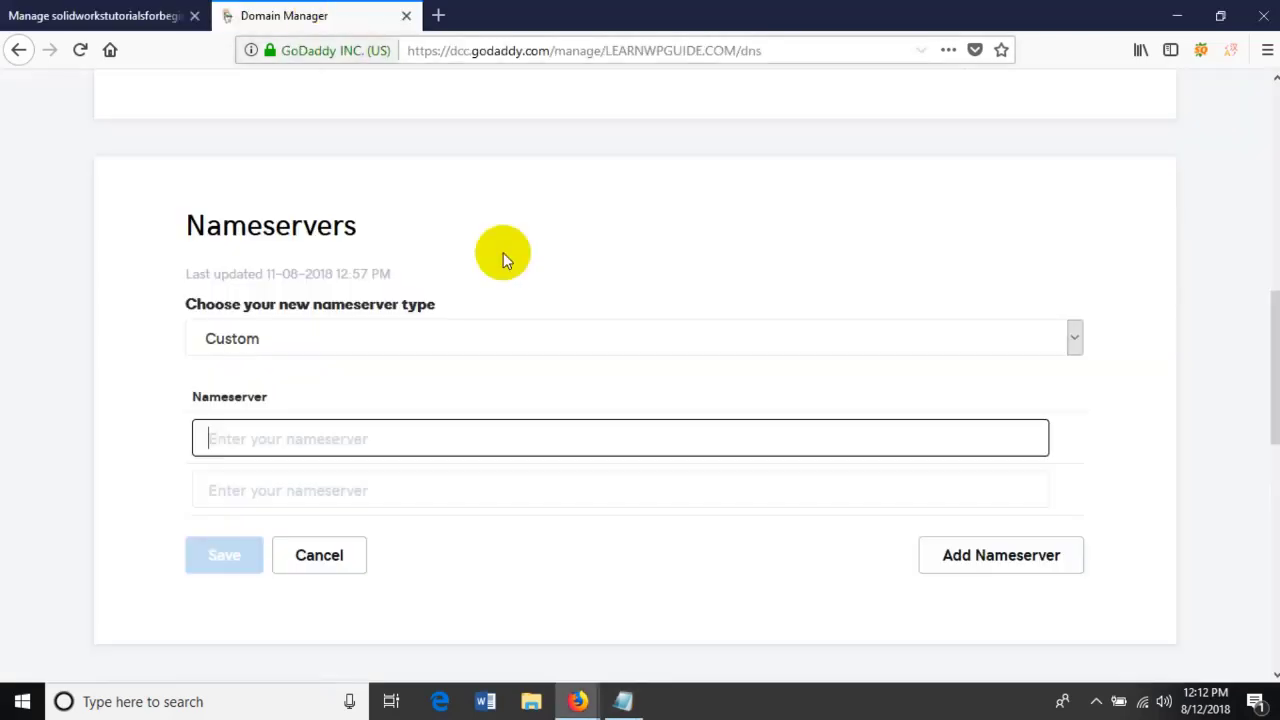
{"action": "key", "text": "ctrl+v"}
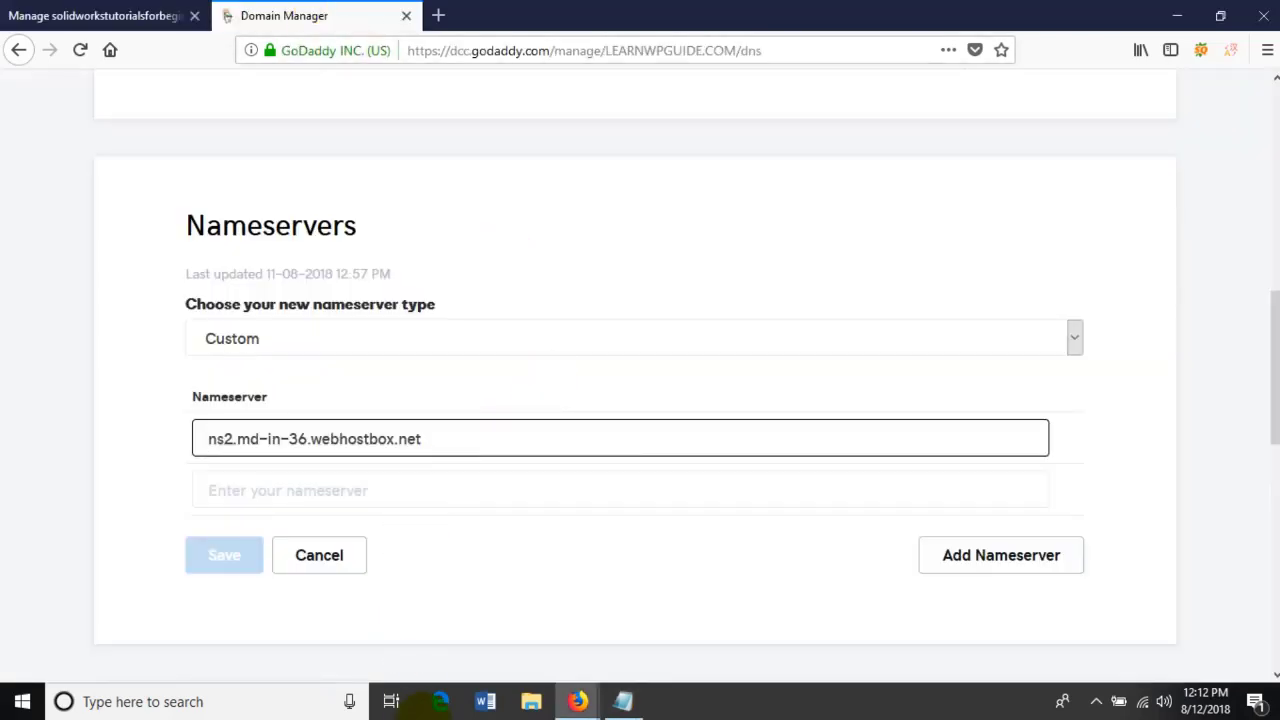
Step: Copy ns1.md-in-36.webhostbox.net from Notepad into the second box and save the nameservers
{"action": "left_click", "coordinate": [623, 701]}
{"action": "left_click", "coordinate": [477, 410]}
{"action": "left_click_drag", "start_coordinate": [477, 405], "coordinate": [258, 400]}
{"action": "right_click", "coordinate": [292, 401]}
{"action": "left_click", "coordinate": [337, 458]}
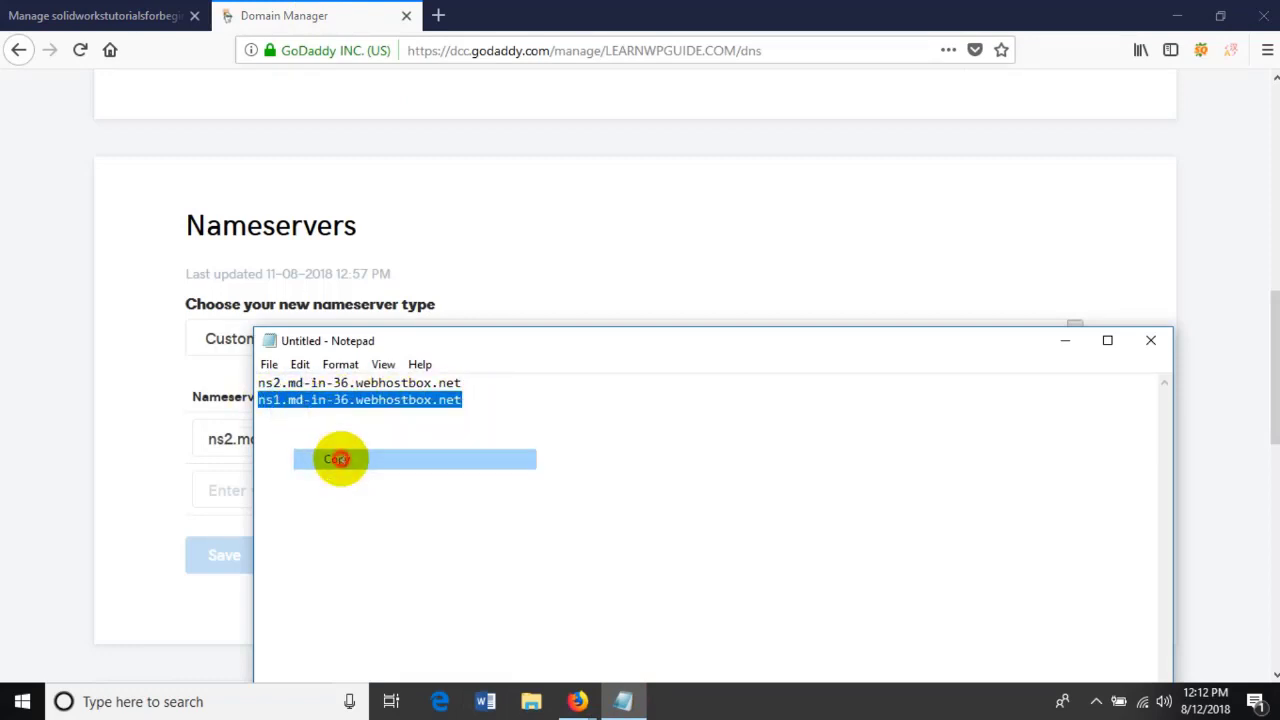
{"action": "left_click", "coordinate": [220, 487]}
{"action": "left_click", "coordinate": [255, 503]}
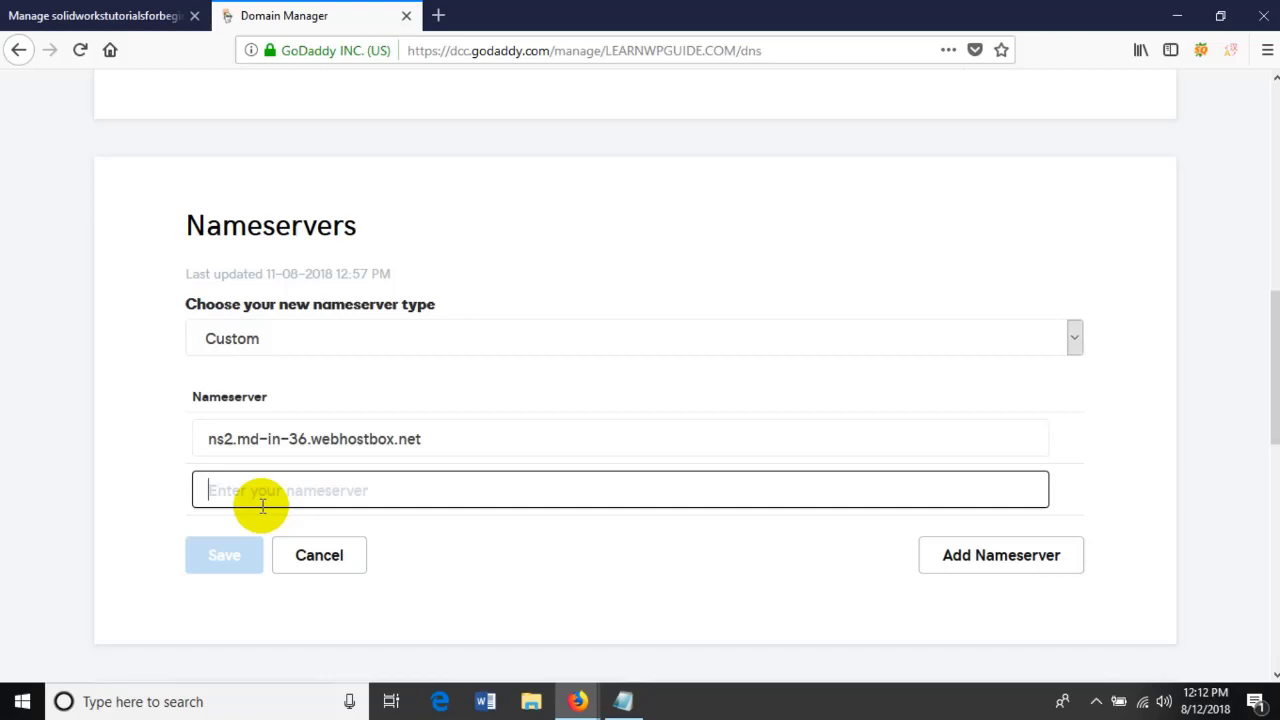
{"action": "key", "text": "ctrl+v"}
{"action": "left_click", "coordinate": [224, 558]}
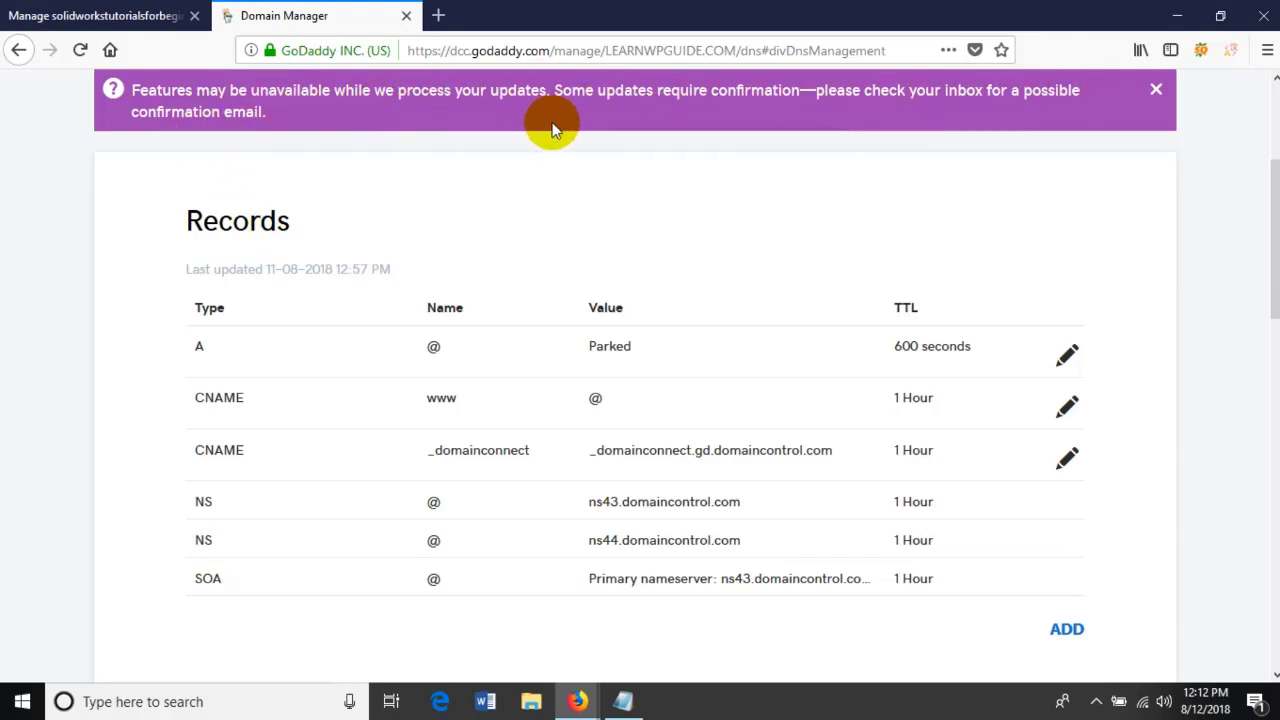
{"action": "scroll", "coordinate": [645, 372], "scroll_direction": "down", "scroll_amount": 2}
{"action": "scroll", "coordinate": [645, 372], "scroll_direction": "down", "scroll_amount": 5}
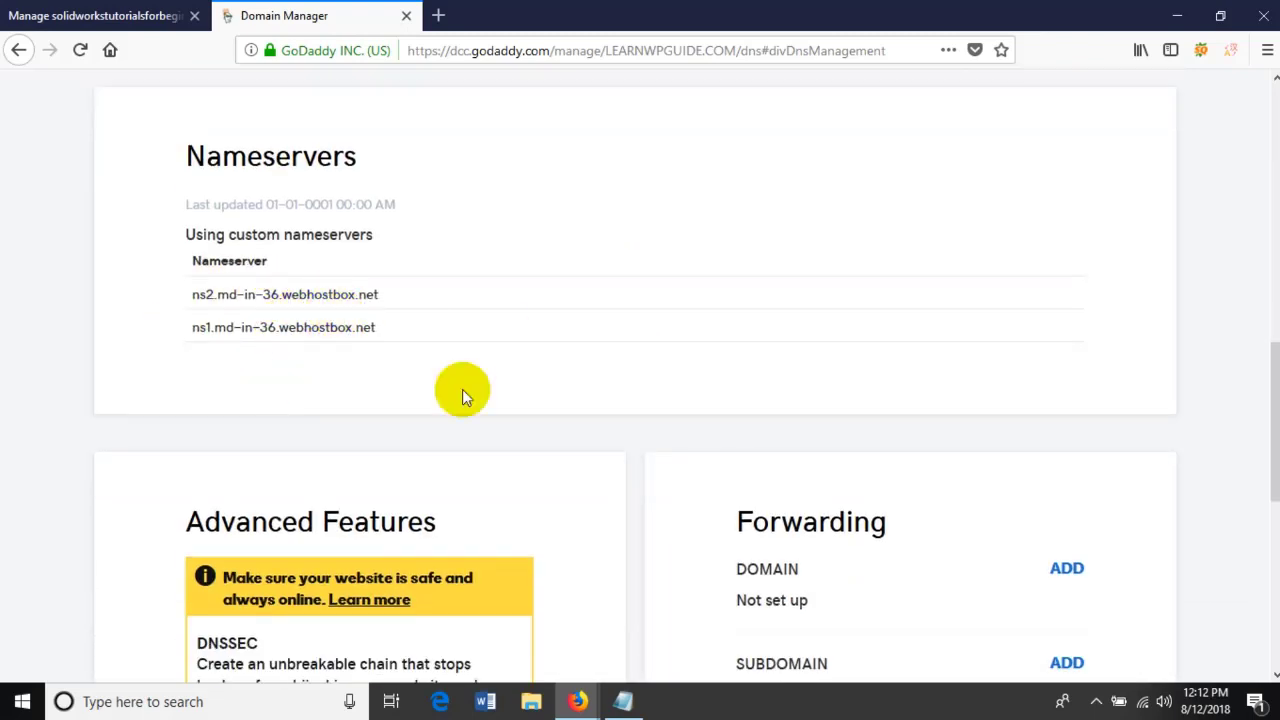
{"action": "left_click_drag", "start_coordinate": [208, 204], "coordinate": [396, 204]}
{"action": "left_click", "coordinate": [440, 205]}
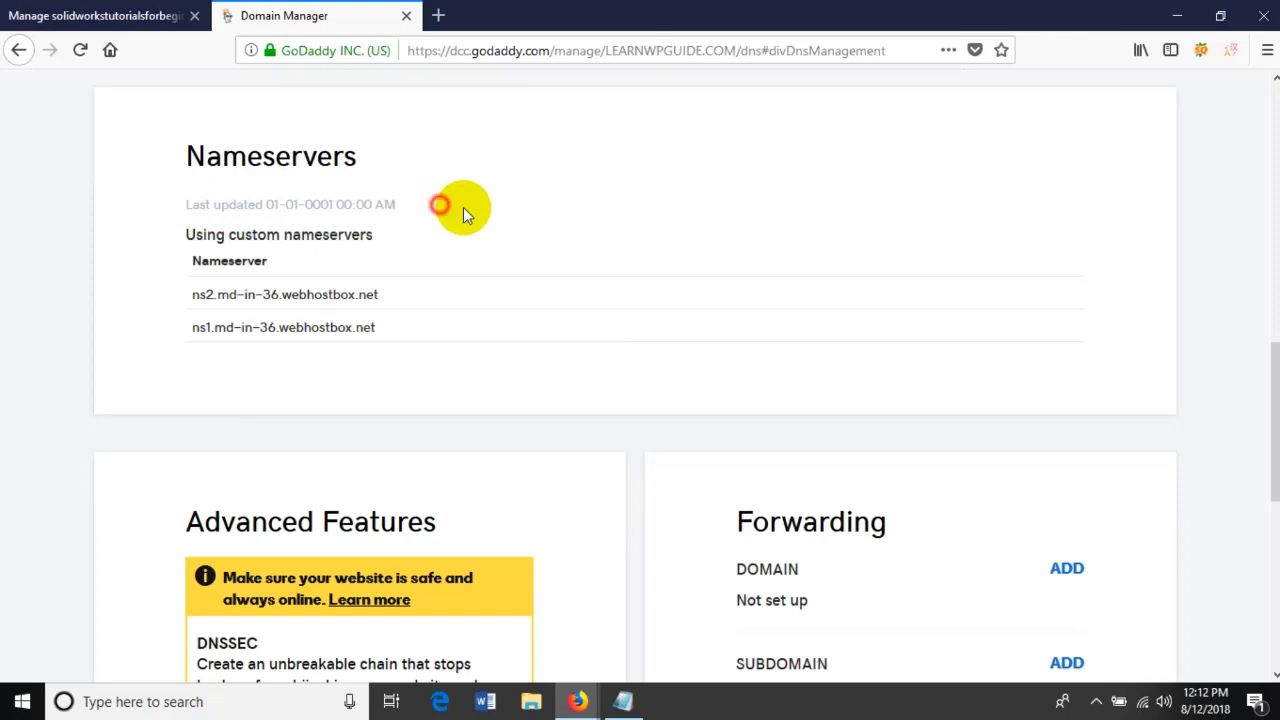
{"action": "scroll", "coordinate": [567, 279], "scroll_direction": "down", "scroll_amount": 3}
{"action": "scroll", "coordinate": [559, 288], "scroll_direction": "up", "scroll_amount": 7}
{"action": "scroll", "coordinate": [540, 270], "scroll_direction": "up", "scroll_amount": 5}
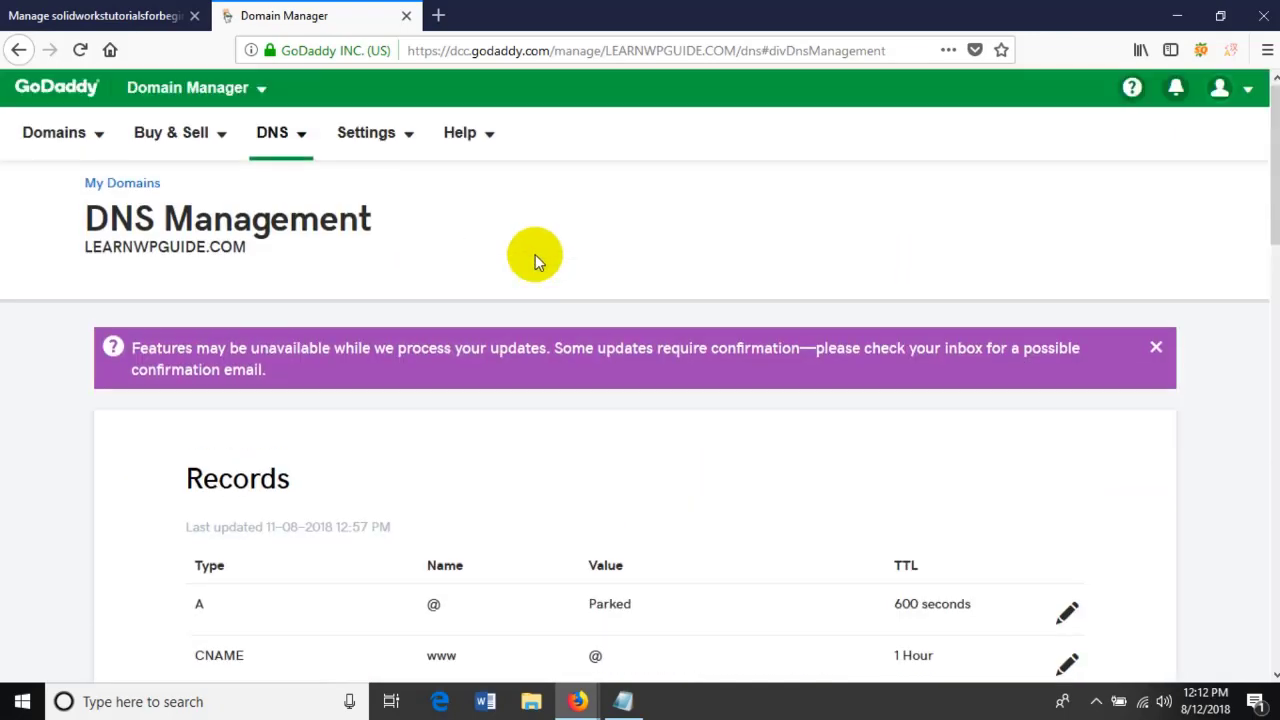